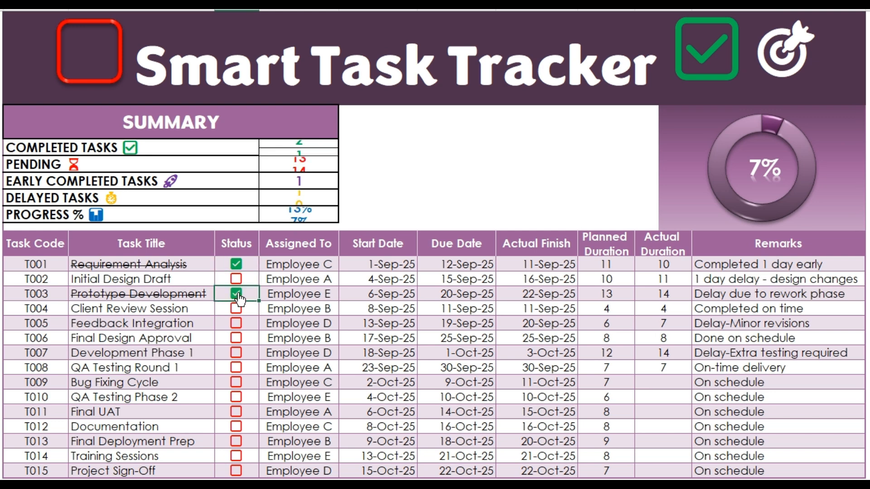
# Mark the tasks Feedback Integration (T005) and Final Design Approval (T006) as completed in the Status column.
pyautogui.click(236, 324)
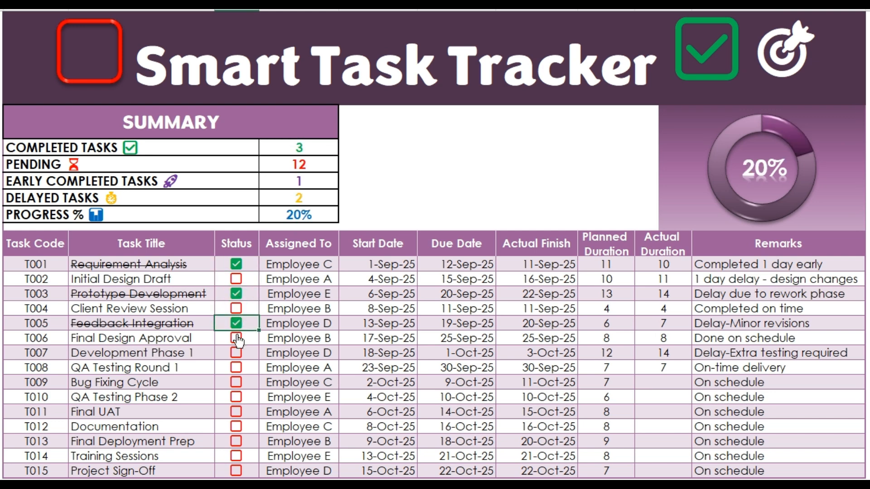
pyautogui.click(237, 339)
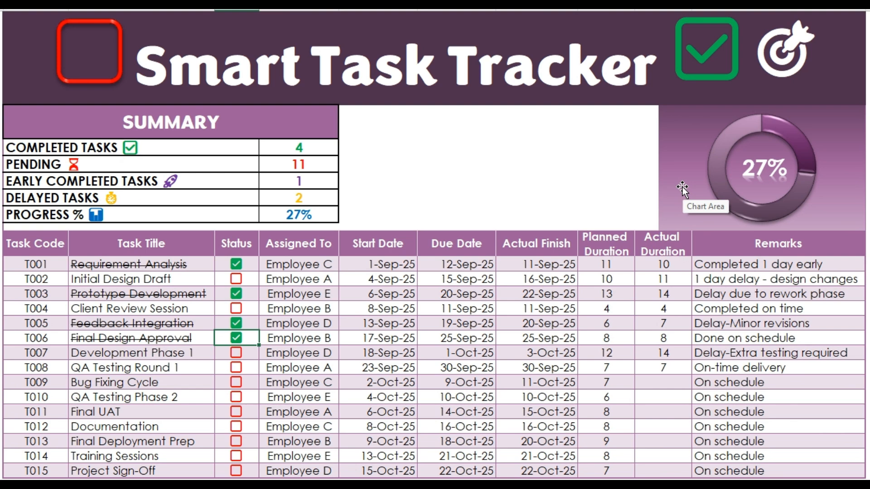
pyautogui.click(606, 245)
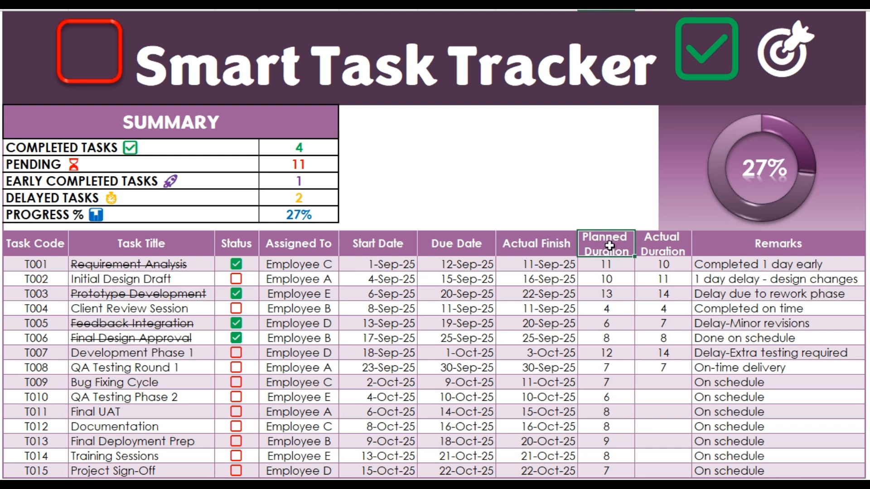
pyautogui.click(647, 240)
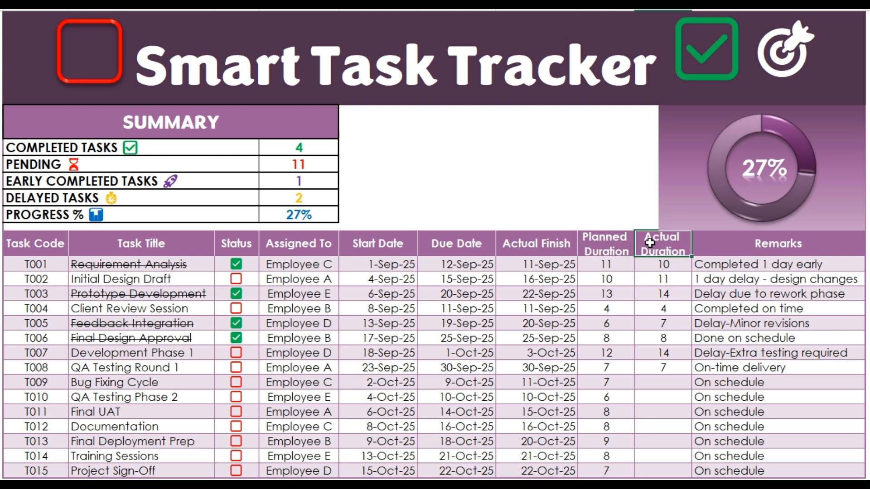
pyautogui.click(383, 249)
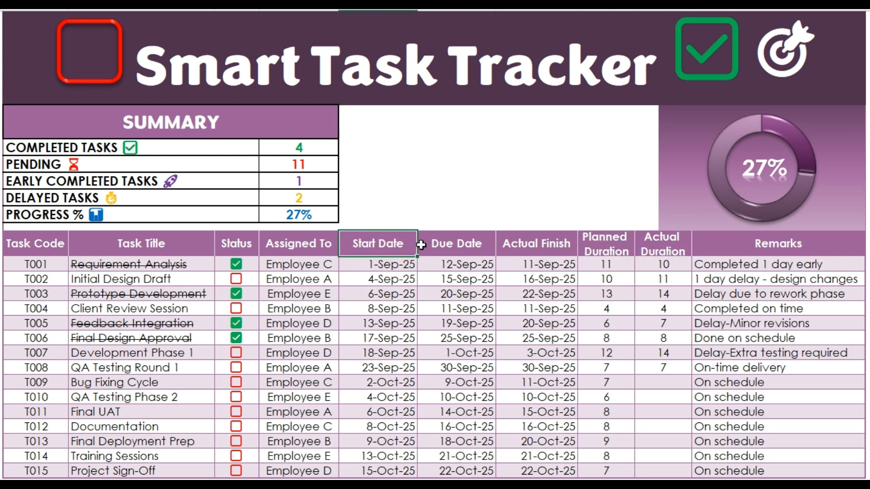
pyautogui.click(444, 244)
pyautogui.click(533, 245)
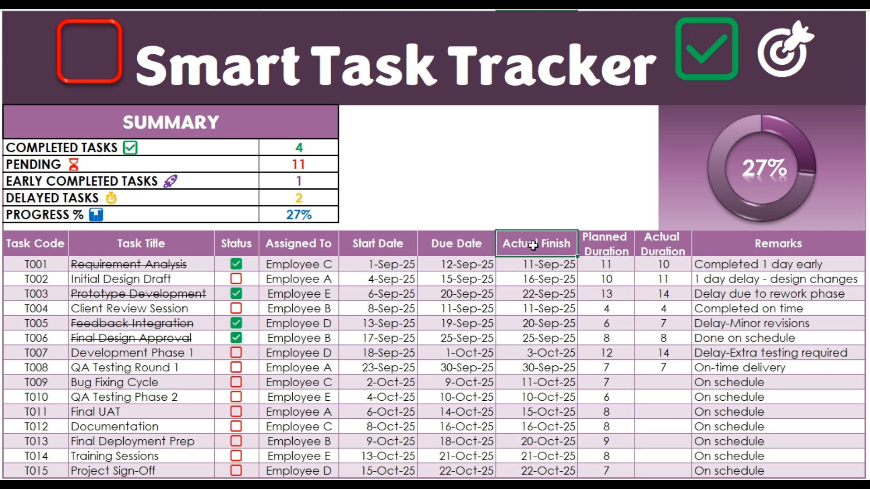
# Check off tasks T007, T008, T004 and T002 as completed in the Status column.
pyautogui.click(236, 354)
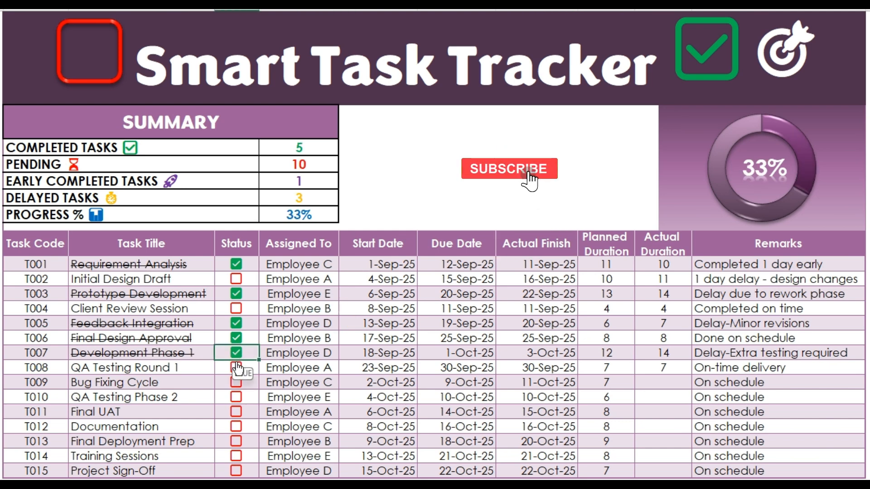
pyautogui.click(236, 368)
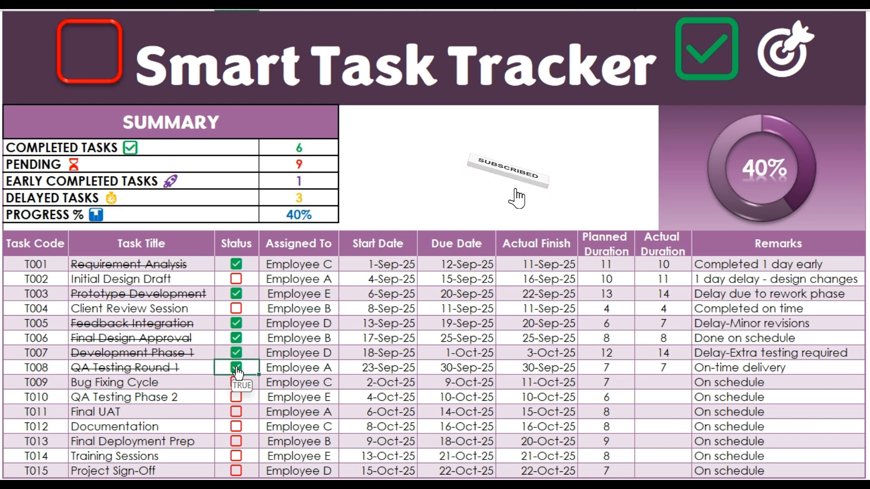
pyautogui.click(236, 310)
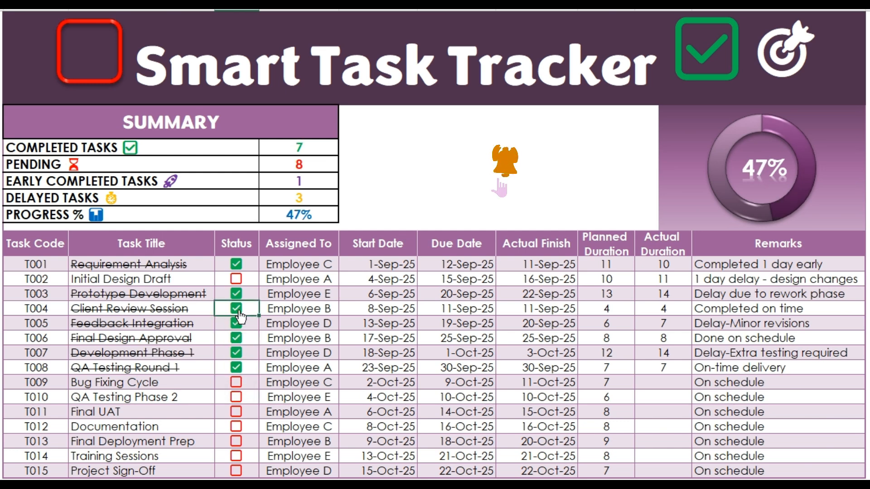
pyautogui.click(236, 279)
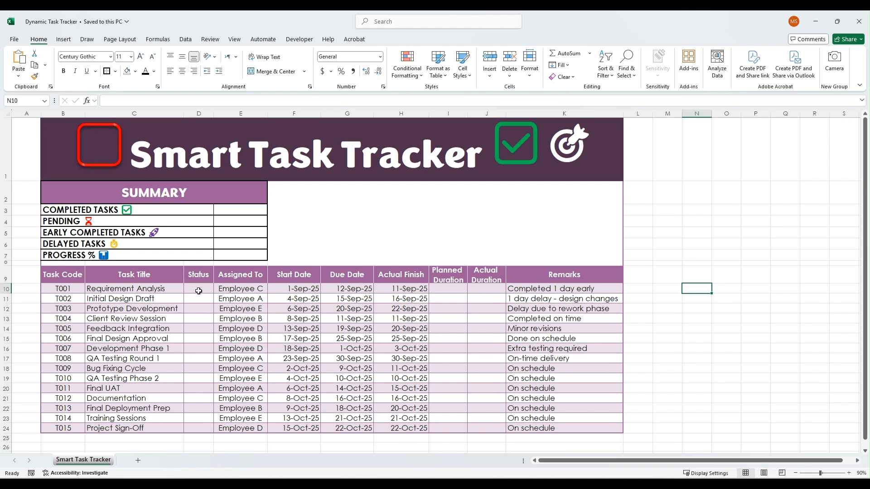
pyautogui.click(68, 274)
pyautogui.moveTo(68, 274); pyautogui.dragTo(558, 427)
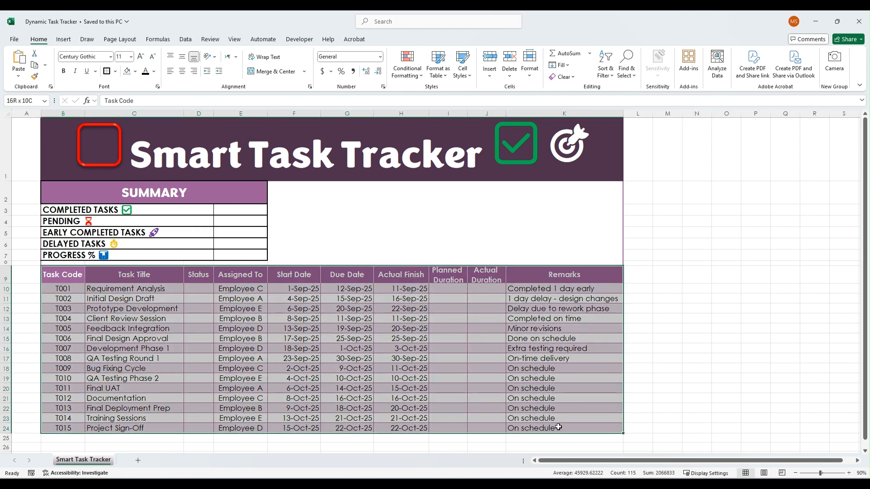
pyautogui.moveTo(68, 275); pyautogui.dragTo(527, 277)
pyautogui.click(98, 193)
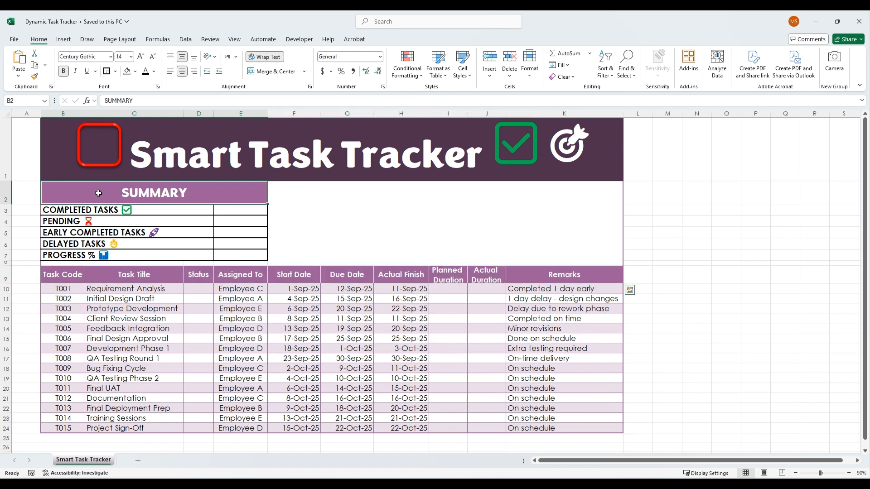
pyautogui.moveTo(99, 193); pyautogui.dragTo(104, 255)
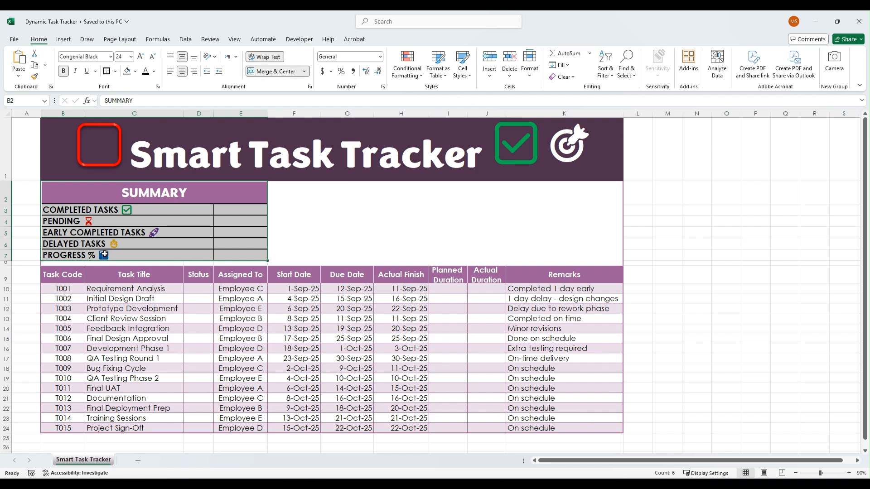
# Insert checkboxes in the Status column for all tasks T001 to T015, cells D10:D24.
pyautogui.click(198, 277)
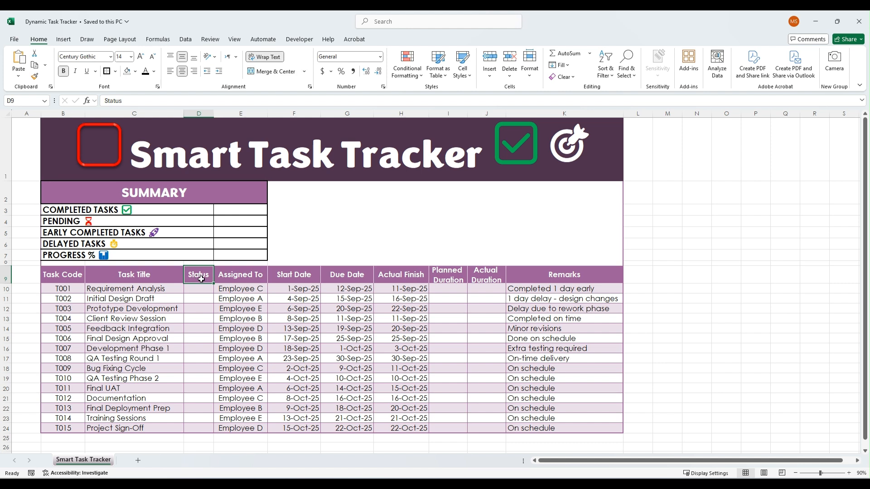
pyautogui.moveTo(199, 289); pyautogui.dragTo(203, 429)
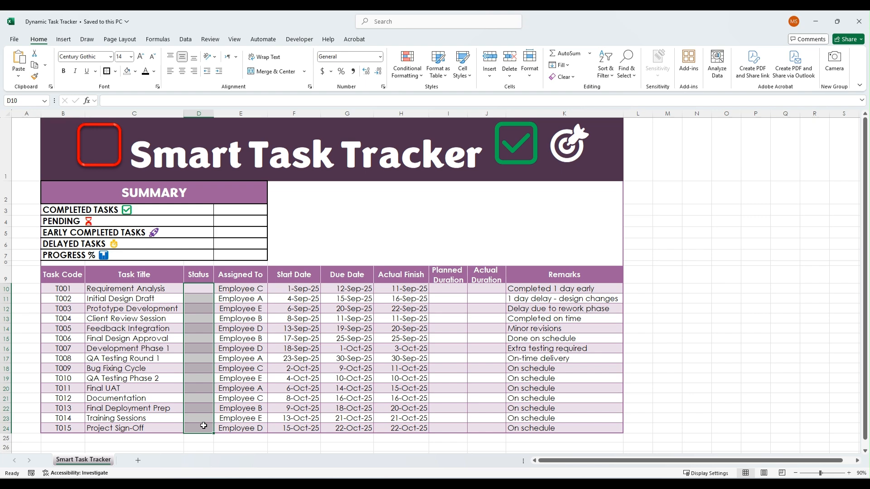
pyautogui.click(63, 40)
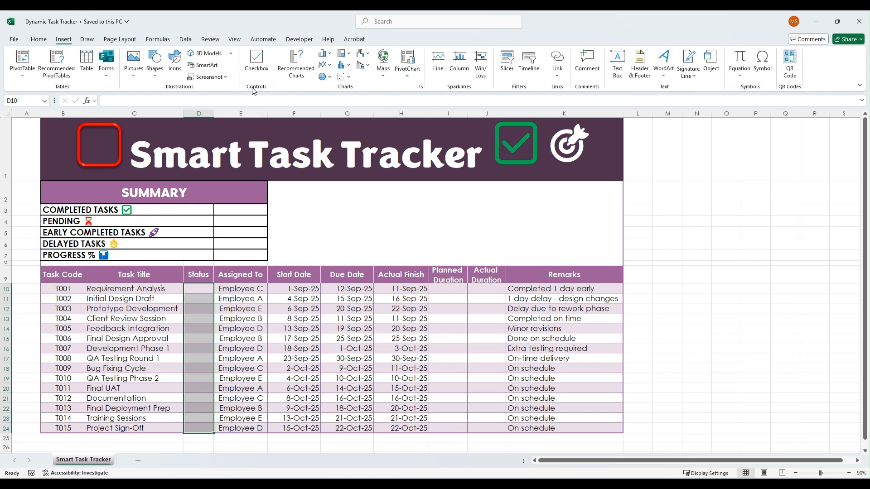
pyautogui.click(259, 58)
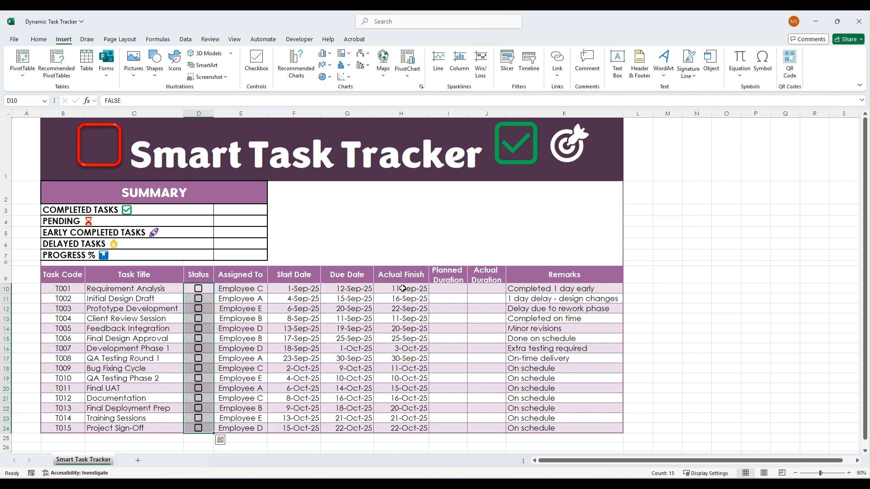
pyautogui.click(451, 280)
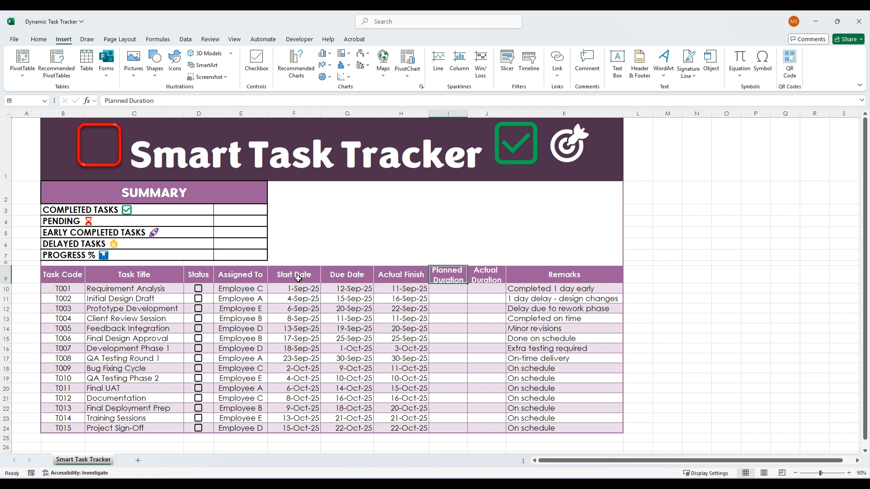
pyautogui.click(298, 278)
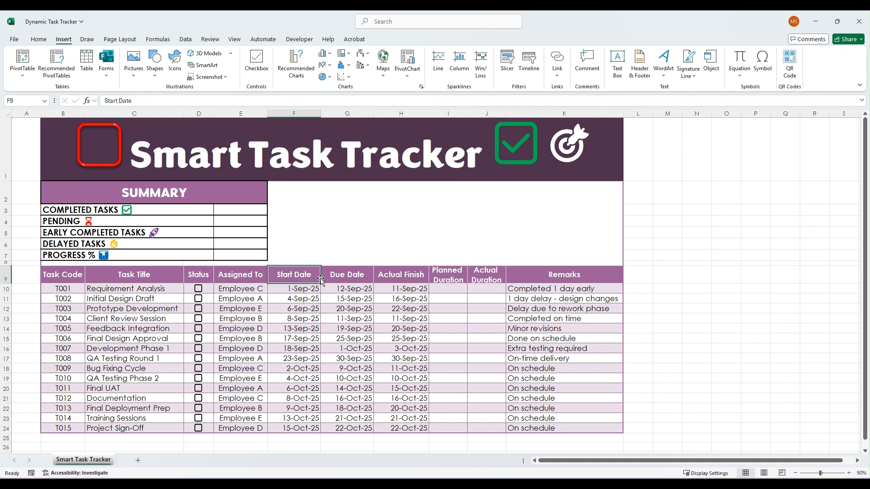
pyautogui.click(341, 277)
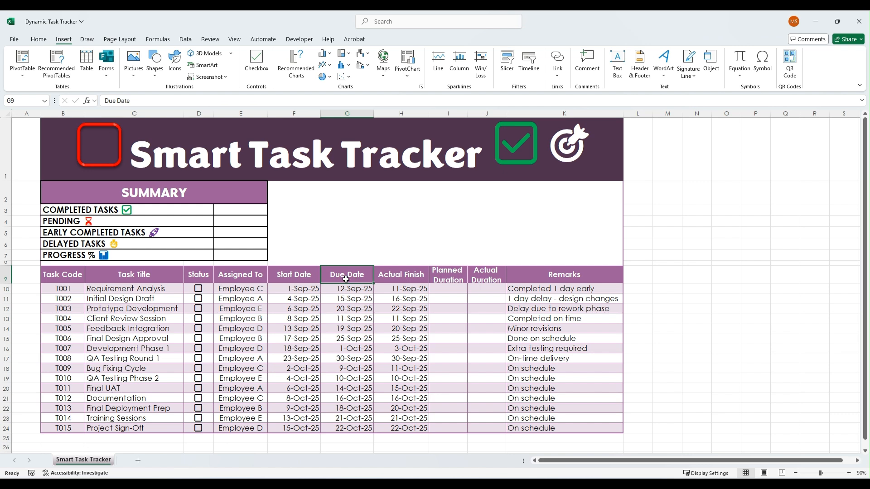
# Calculate the planned duration of task T001 in I10 with =NETWORKDAYS.INTL(F10,G10,11), counting Sunday only as weekend.
pyautogui.click(443, 289)
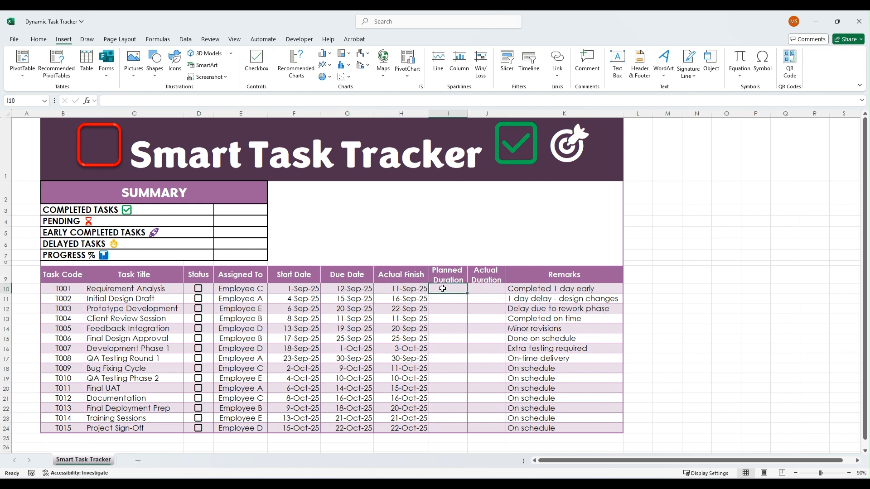
pyautogui.write('=netw')
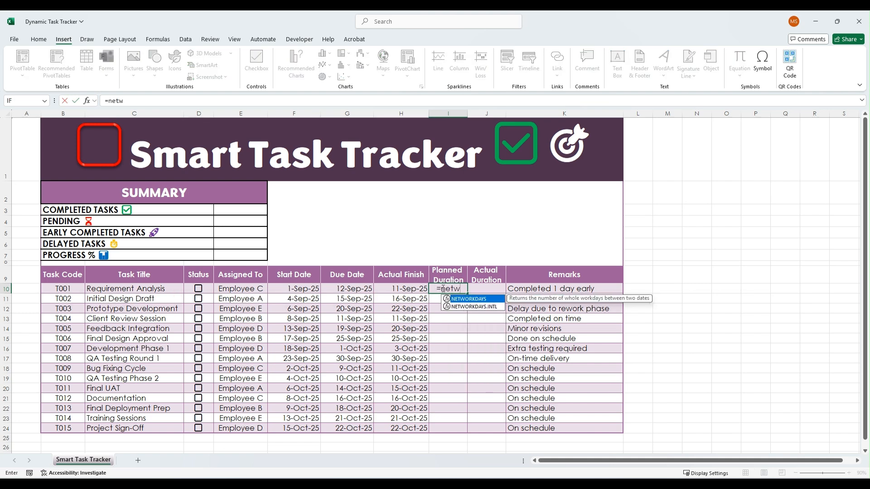
pyautogui.click(465, 307)
pyautogui.doubleClick(464, 307)
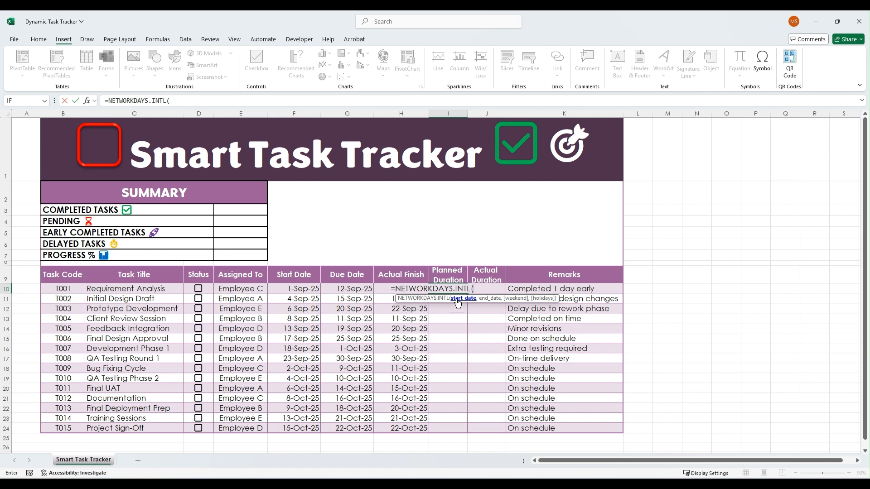
pyautogui.click(301, 289)
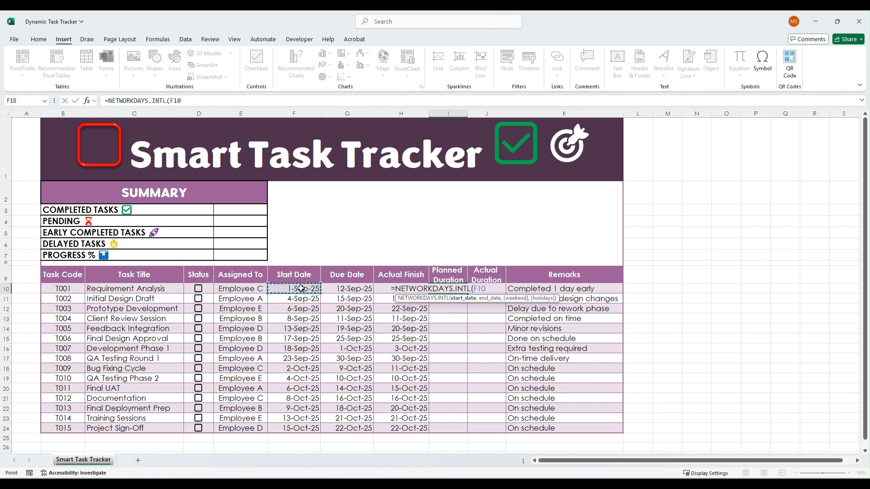
pyautogui.write(',')
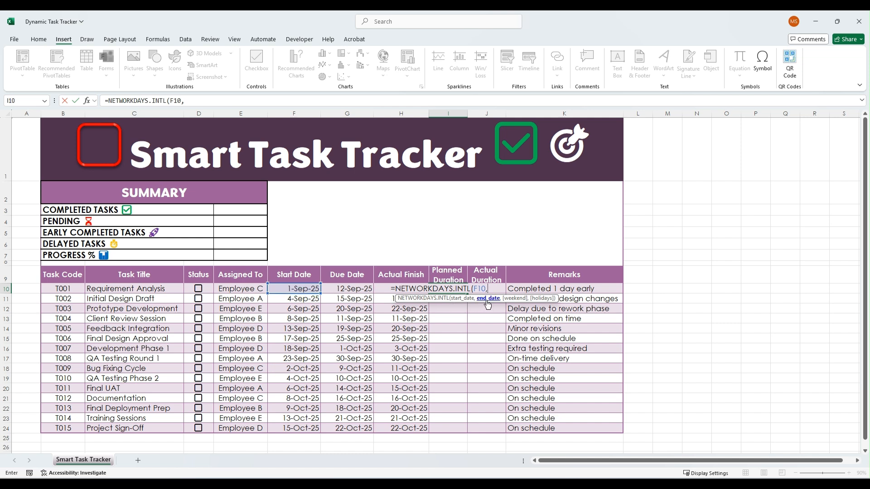
pyautogui.click(352, 289)
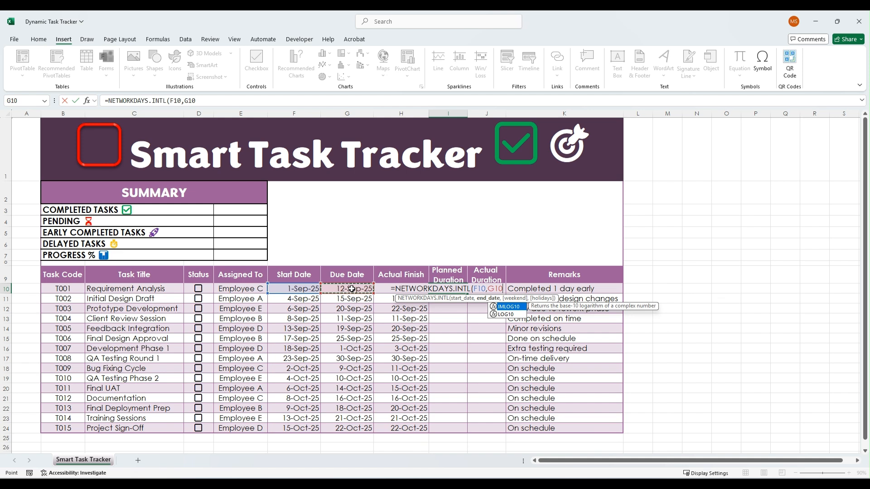
pyautogui.write(',')
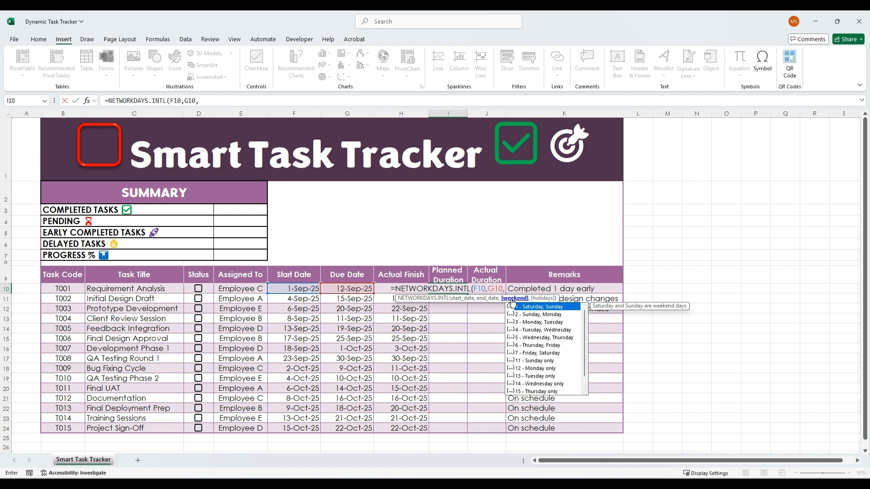
pyautogui.click(536, 362)
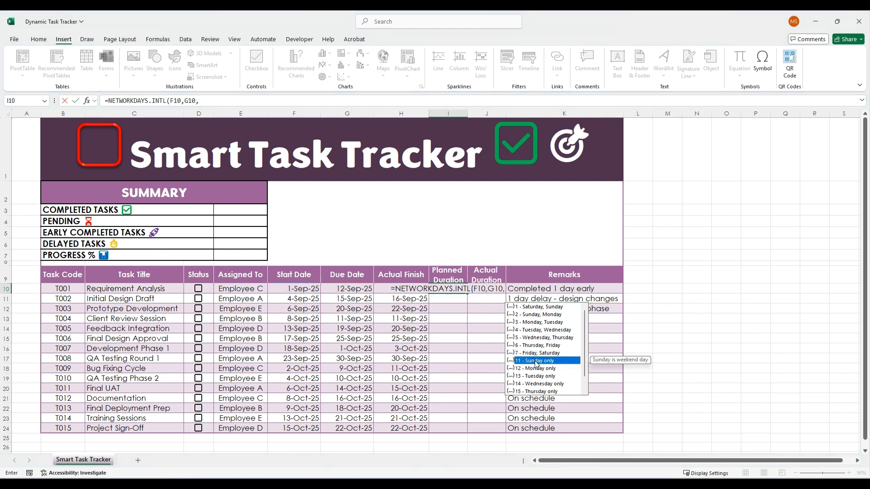
pyautogui.doubleClick(537, 361)
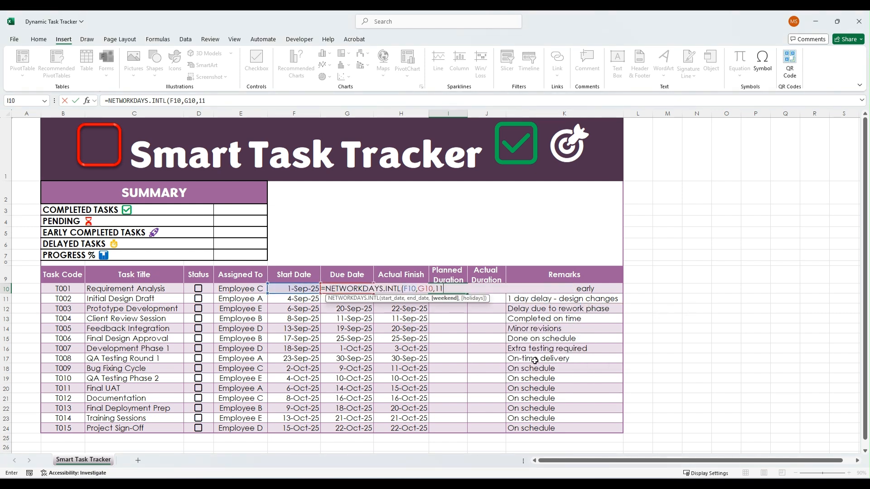
pyautogui.write(')')
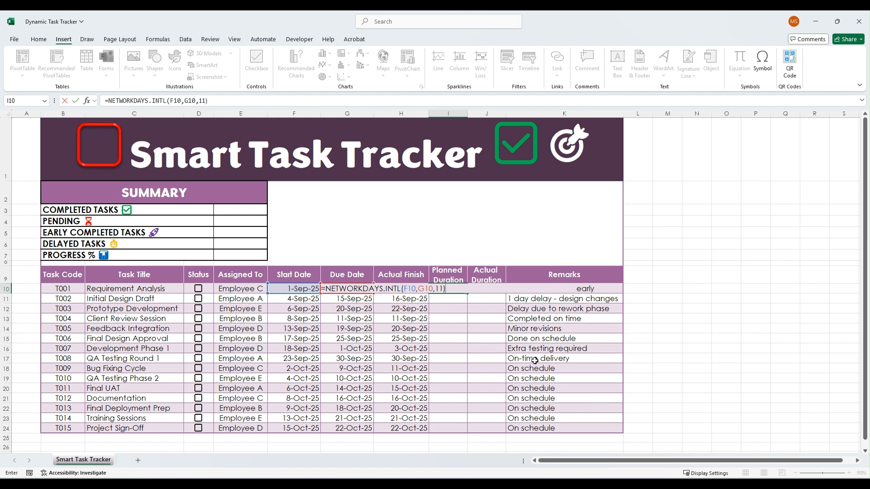
pyautogui.press('Return')
# Fill the Planned Duration formula from I10 down to the last task in row 24.
pyautogui.click(465, 290)
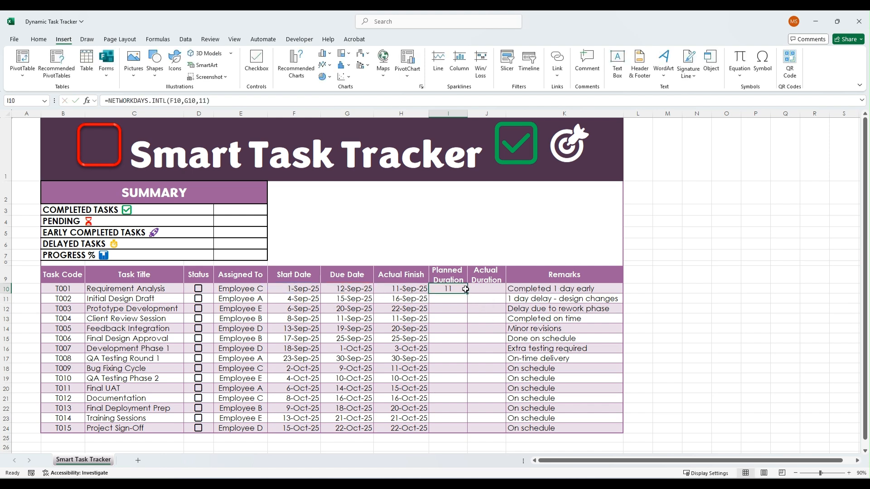
pyautogui.click(311, 289)
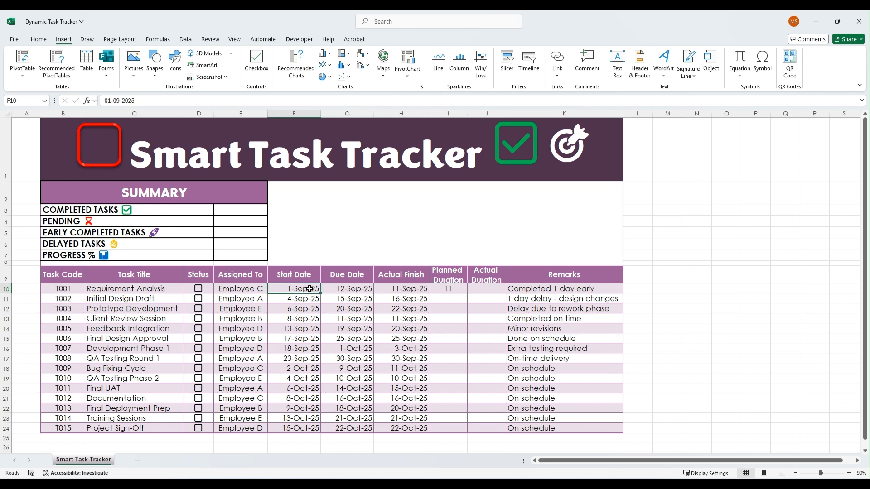
pyautogui.click(344, 289)
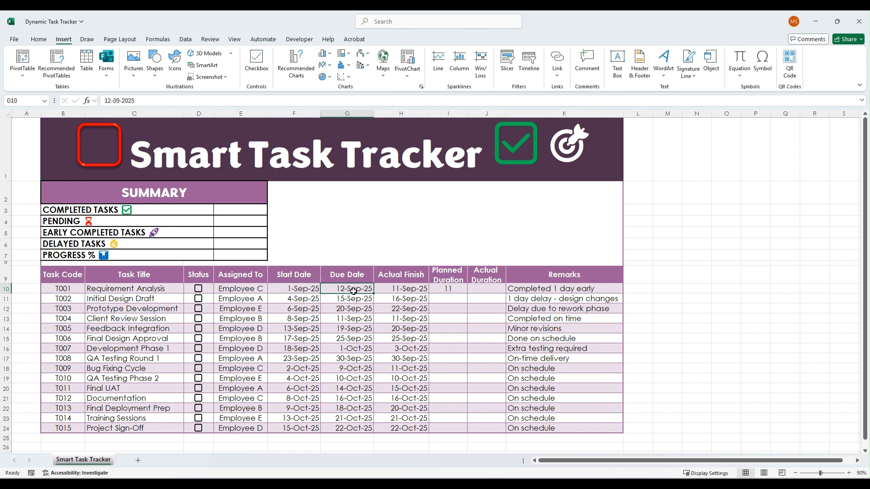
pyautogui.click(439, 290)
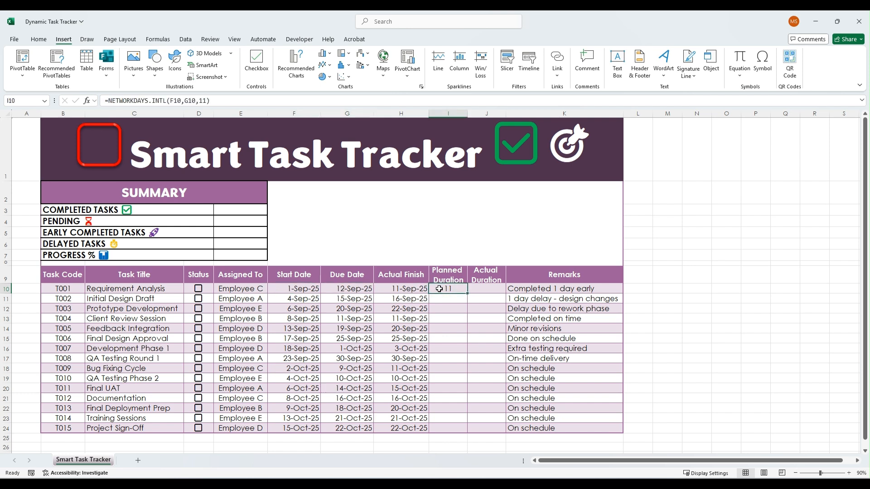
pyautogui.doubleClick(467, 295)
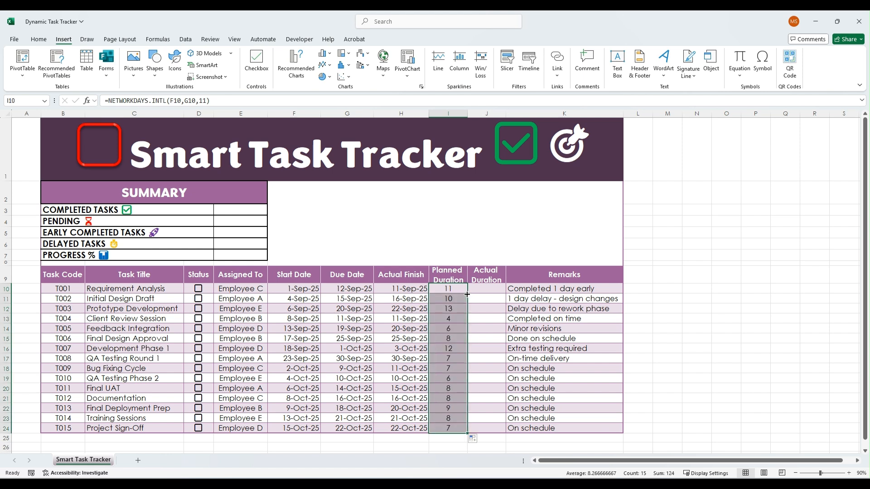
# Apply the Fill Without Formatting option to the filled Planned Duration cells I10:I24.
pyautogui.click(476, 440)
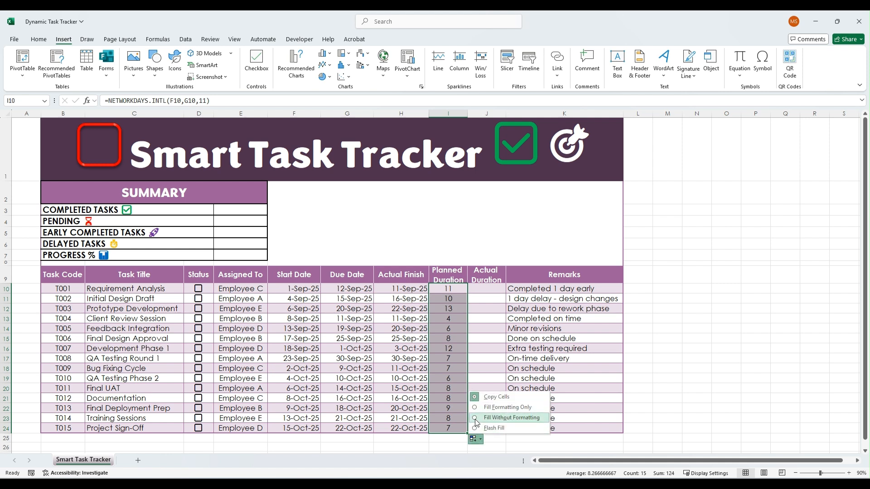
pyautogui.click(476, 419)
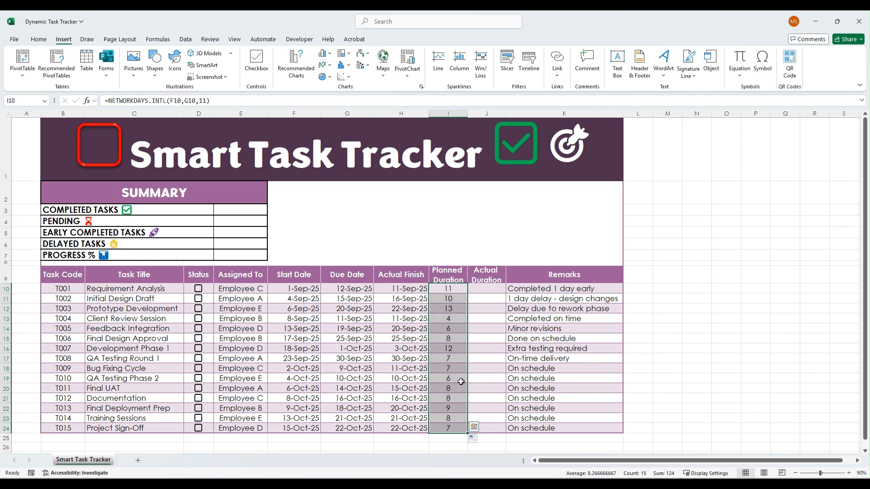
# Calculate the actual duration of task T001 in J10 with =NETWORKDAYS.INTL(F10,H10,11), adapted from a copy of the formula in I10.
pyautogui.click(480, 289)
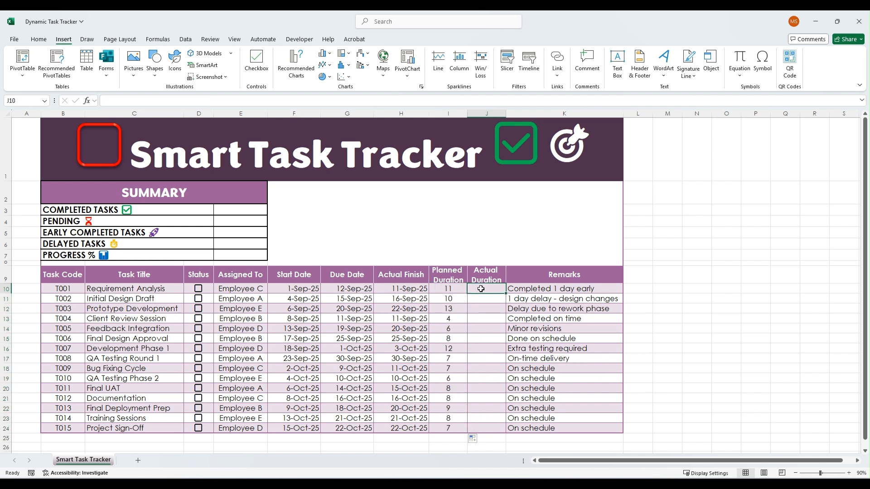
pyautogui.click(453, 286)
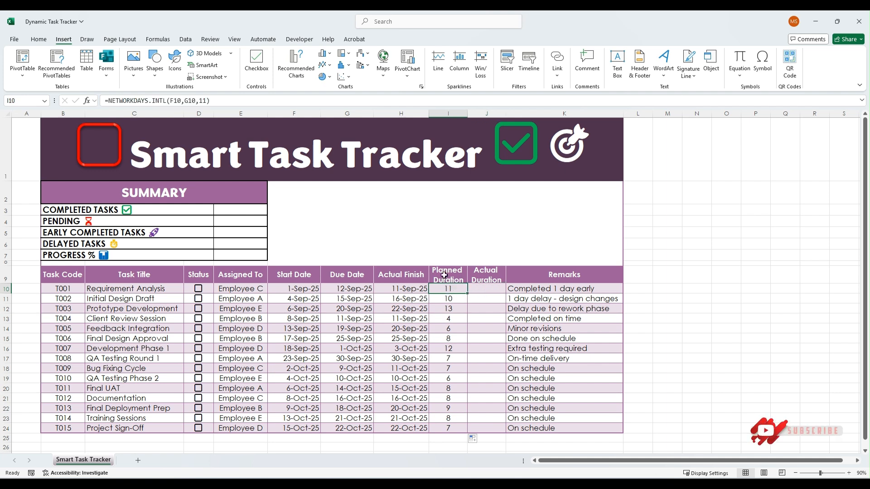
pyautogui.moveTo(254, 102); pyautogui.dragTo(95, 94)
pyautogui.hotkey('ctrl', 'c')
pyautogui.press('Escape')
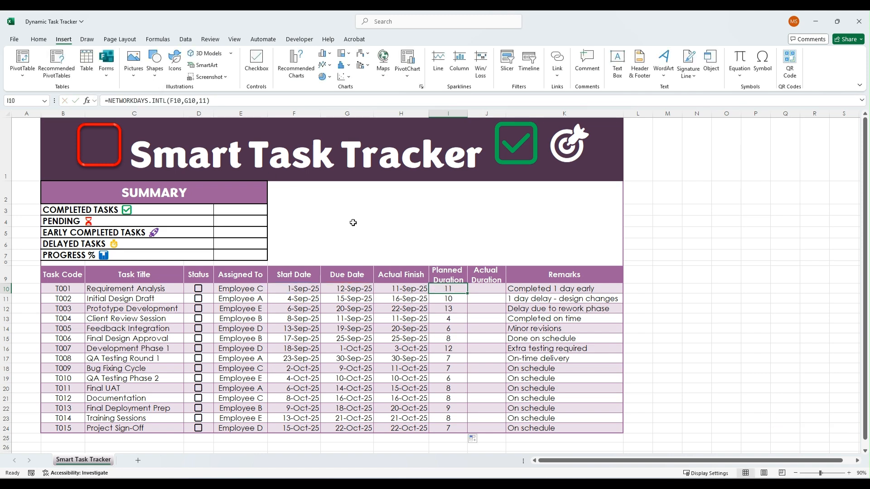
pyautogui.click(485, 287)
pyautogui.hotkey('ctrl', 'v')
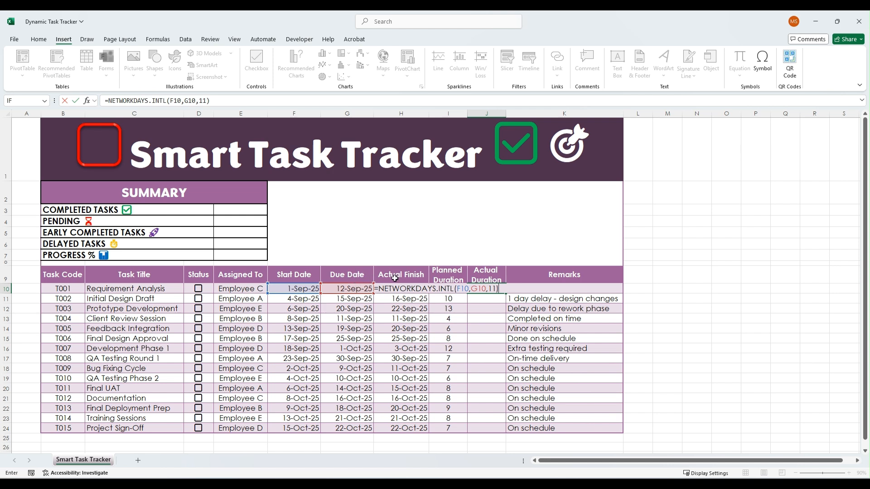
pyautogui.click(481, 288)
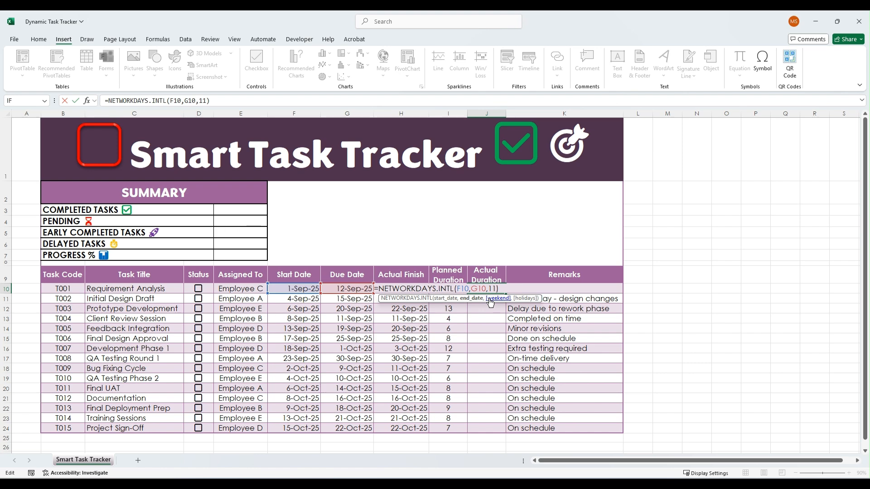
pyautogui.press('BackSpace')
pyautogui.write('H')
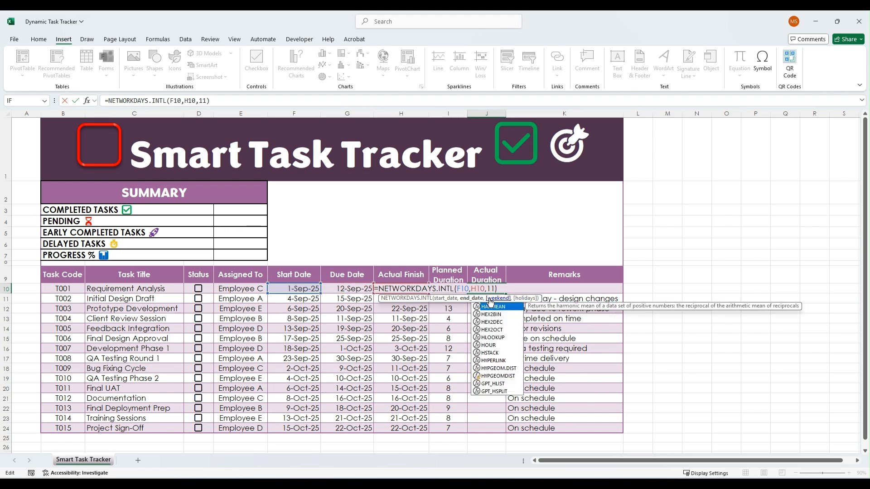
pyautogui.press('Return')
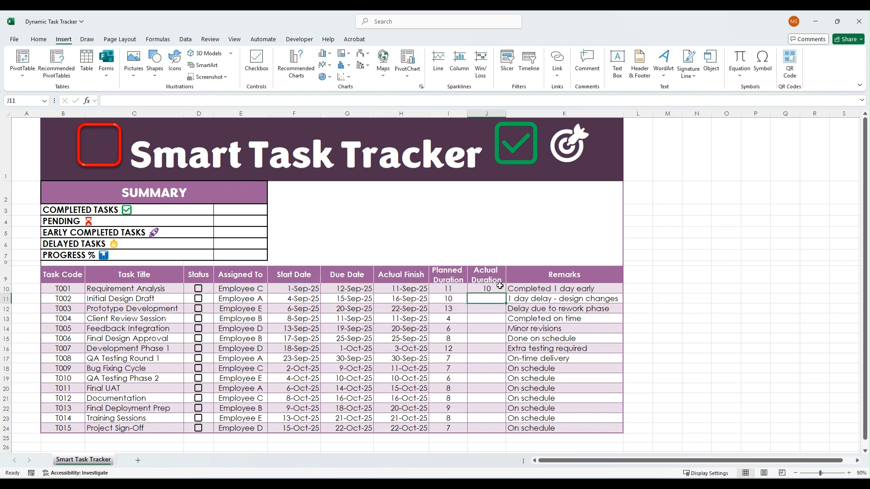
# Fill the Actual Duration formula from J10 down to task T008 in row 17 without formatting.
pyautogui.click(306, 290)
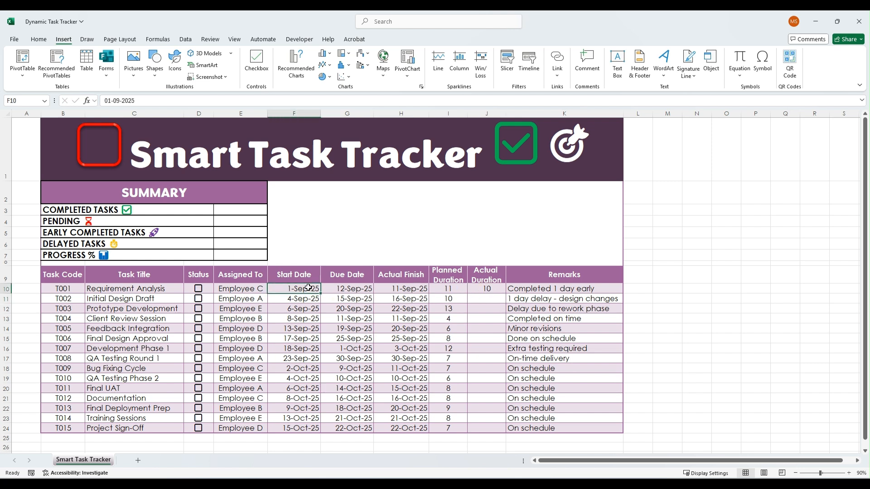
pyautogui.click(425, 290)
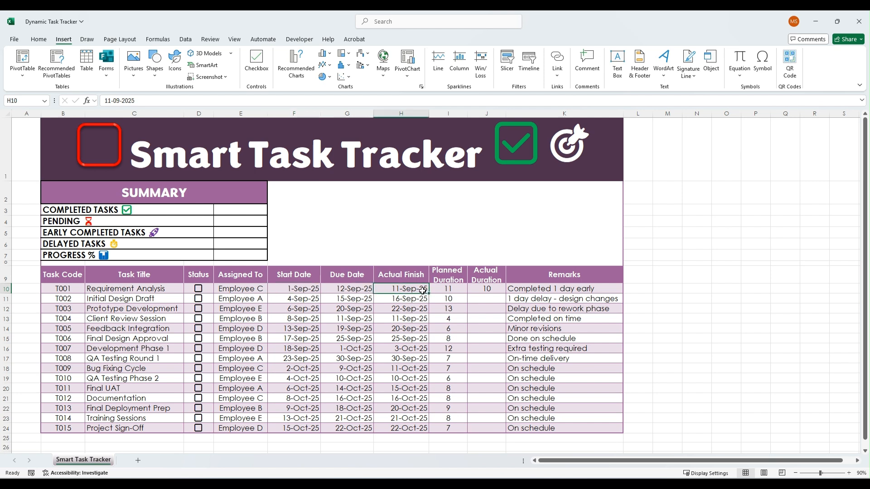
pyautogui.click(484, 290)
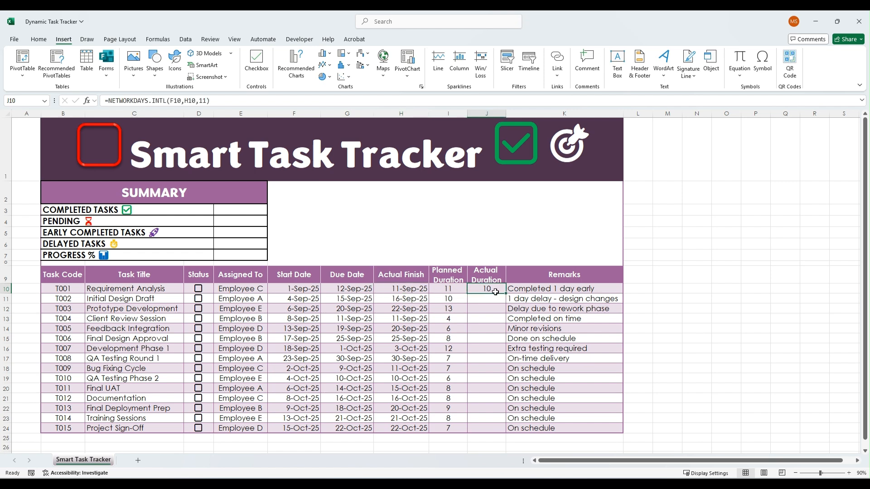
pyautogui.click(512, 290)
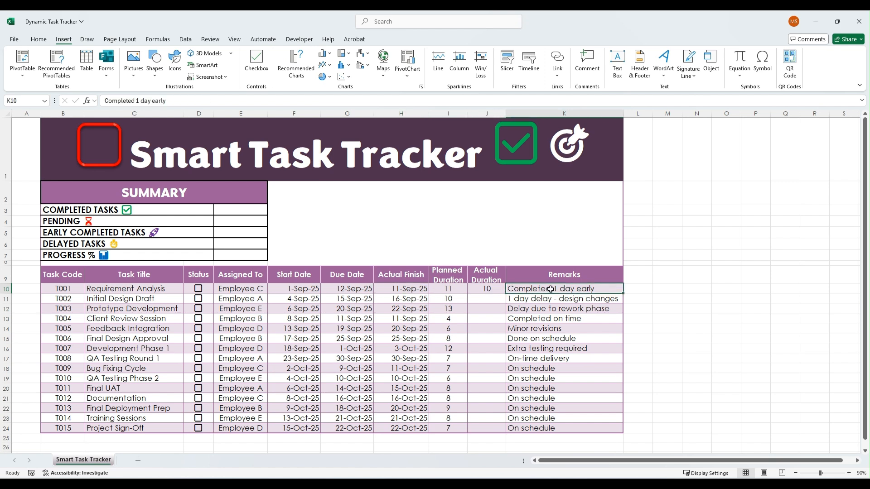
pyautogui.click(498, 290)
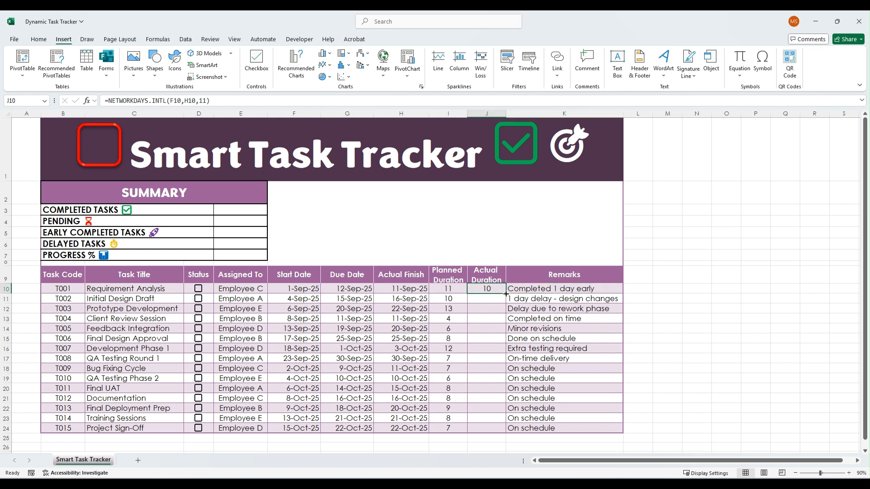
pyautogui.moveTo(506, 294); pyautogui.dragTo(505, 361)
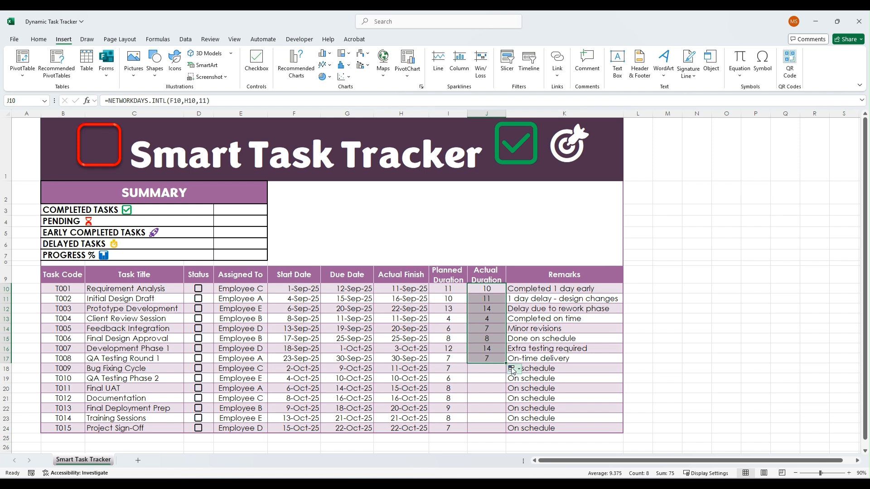
pyautogui.click(514, 368)
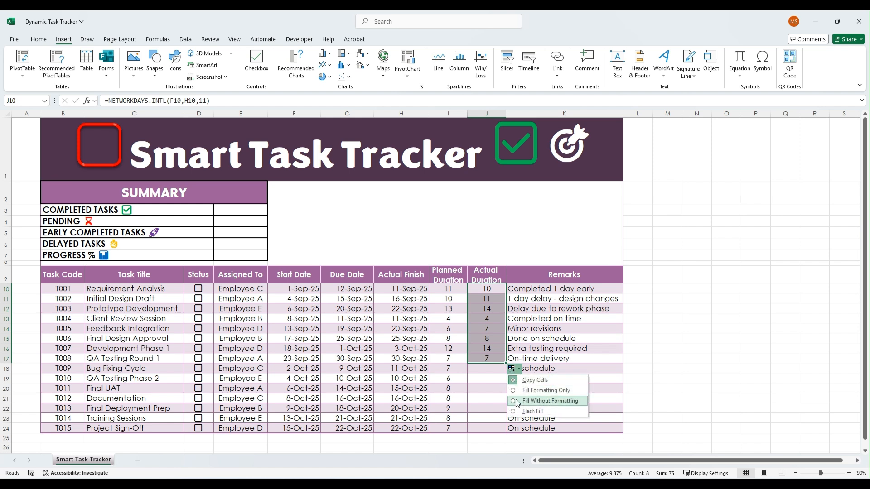
pyautogui.click(519, 402)
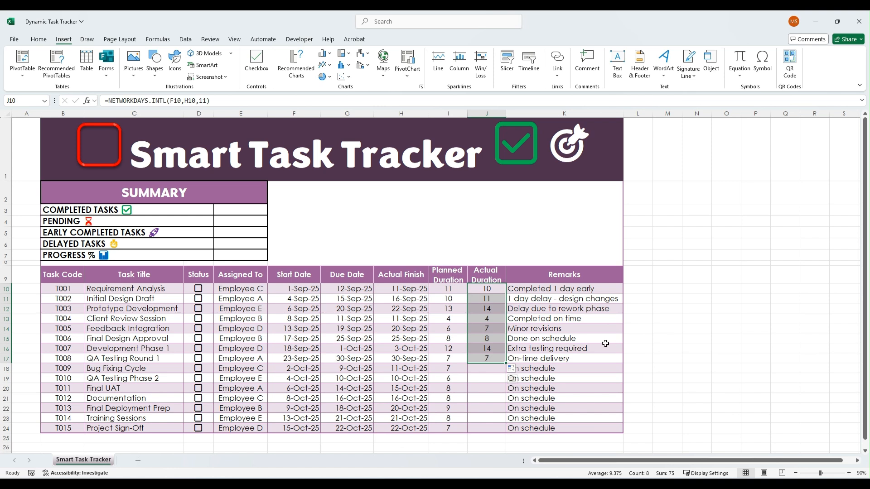
pyautogui.click(472, 366)
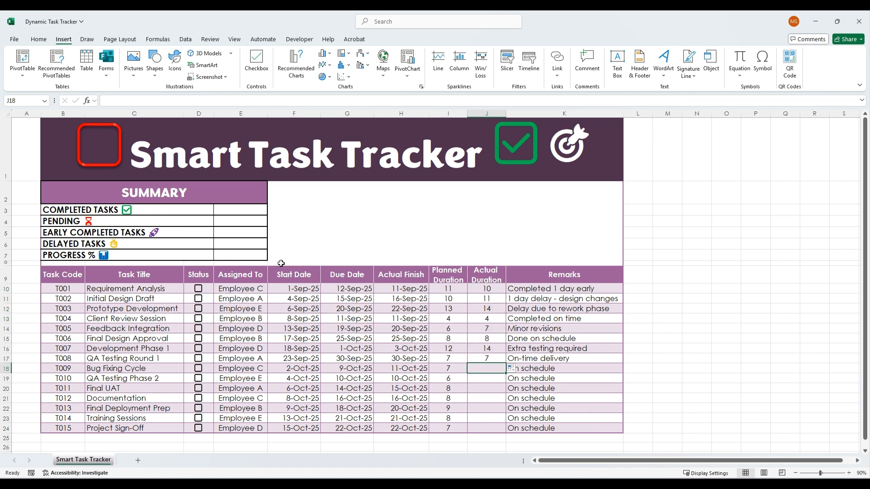
# Count the completed tasks in summary cell E3 with =COUNTIF(D10:D24,TRUE).
pyautogui.click(85, 199)
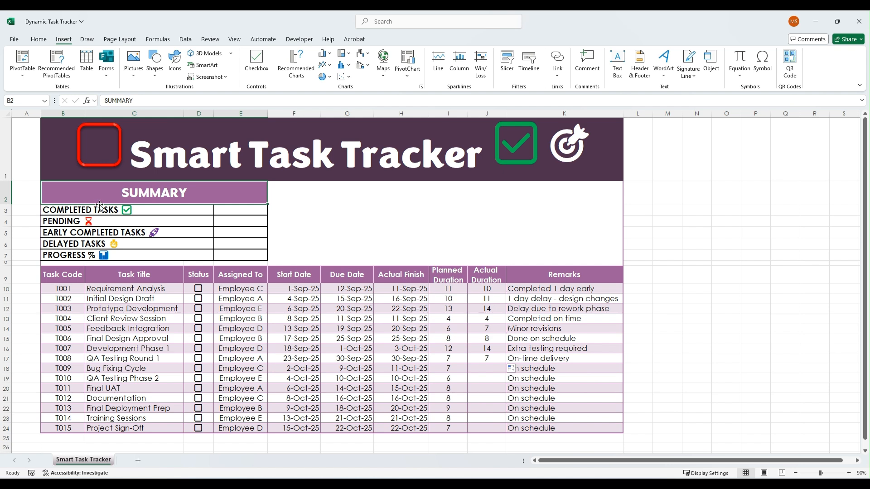
pyautogui.click(97, 209)
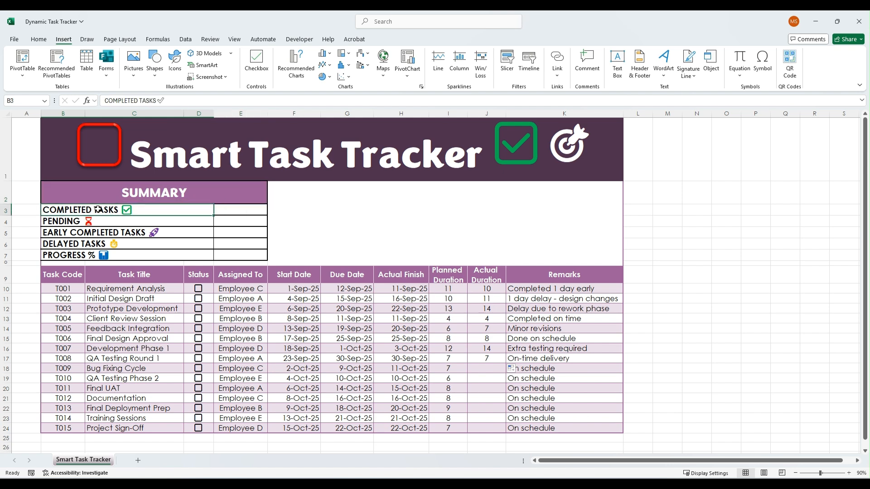
pyautogui.click(233, 209)
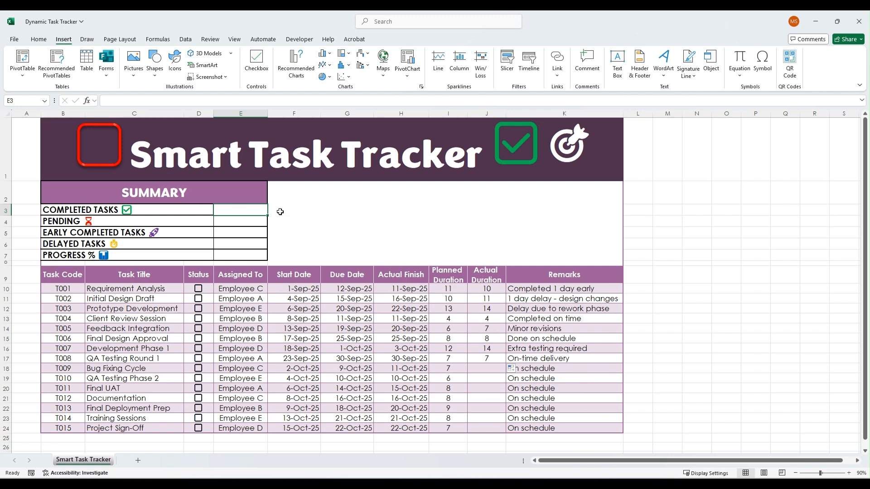
pyautogui.write('=countif')
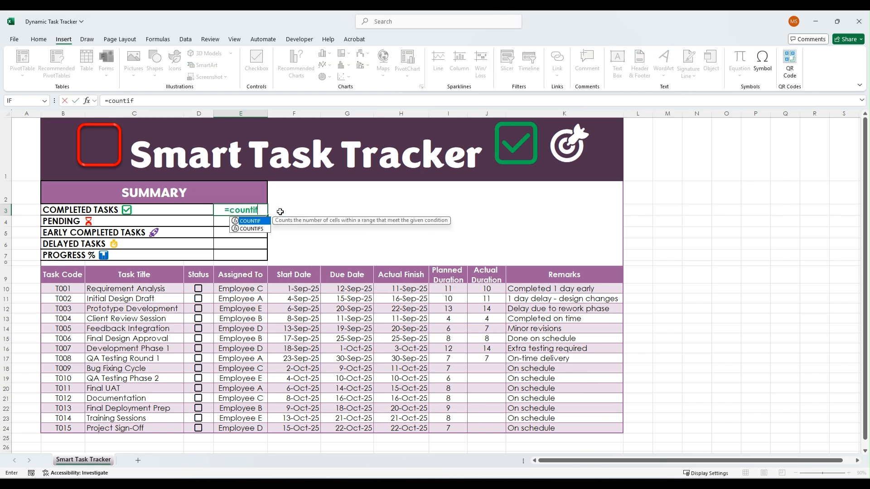
pyautogui.press('Tab')
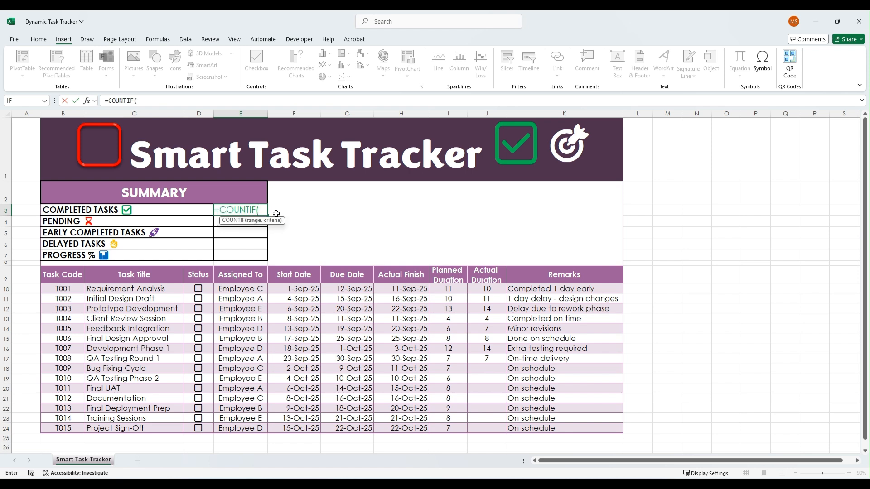
pyautogui.moveTo(203, 289); pyautogui.dragTo(205, 427)
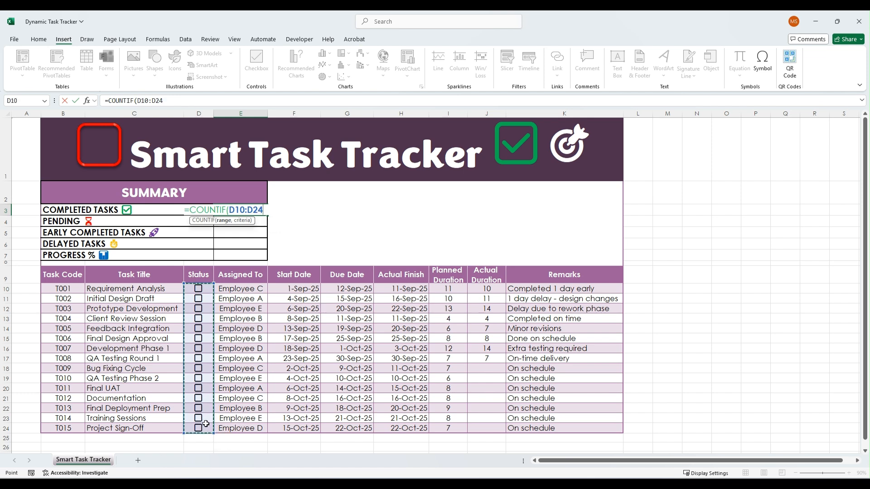
pyautogui.write(',')
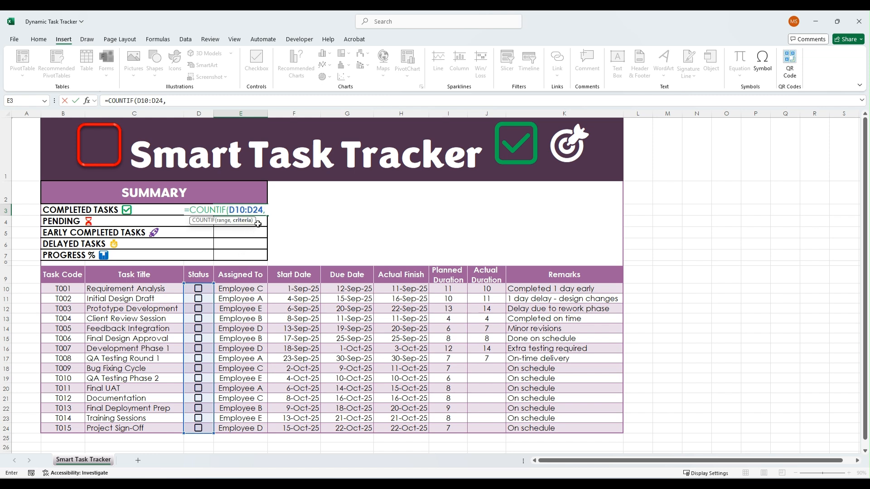
pyautogui.write('TRUE')
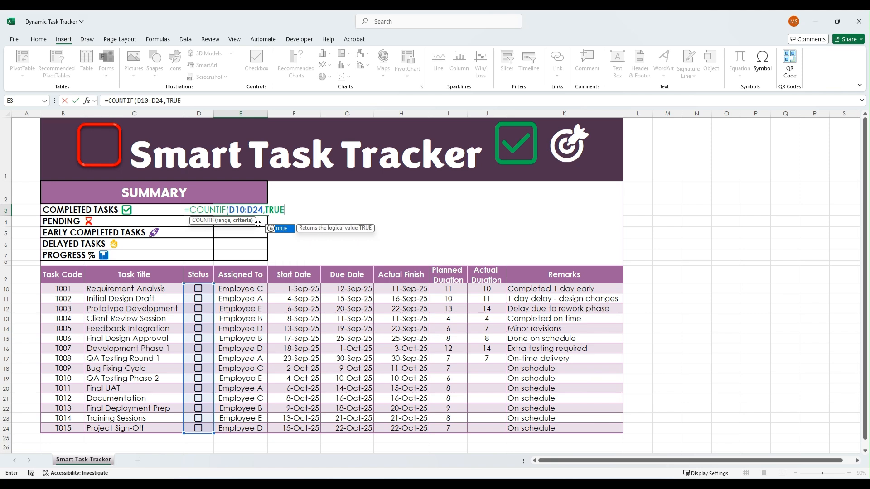
pyautogui.write(')')
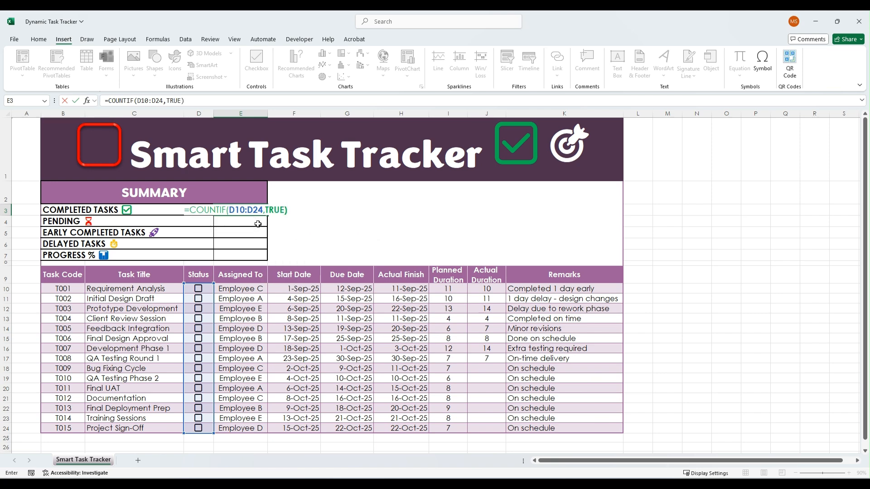
pyautogui.press('Return')
# Count the pending tasks in E4 with =COUNTIF(D10:D24,FALSE), adapted from a copy of the completed tasks formula in E3.
pyautogui.click(251, 210)
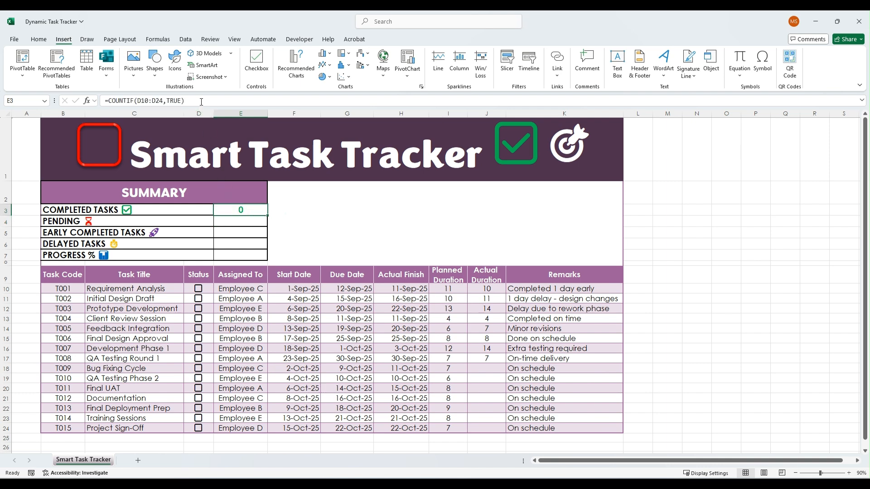
pyautogui.moveTo(201, 101); pyautogui.dragTo(96, 105)
pyautogui.hotkey('ctrl', 'c')
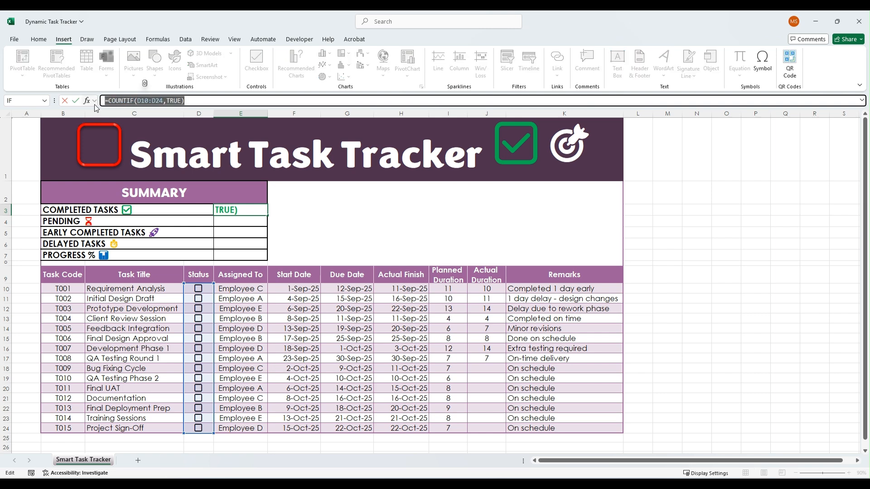
pyautogui.press('Escape')
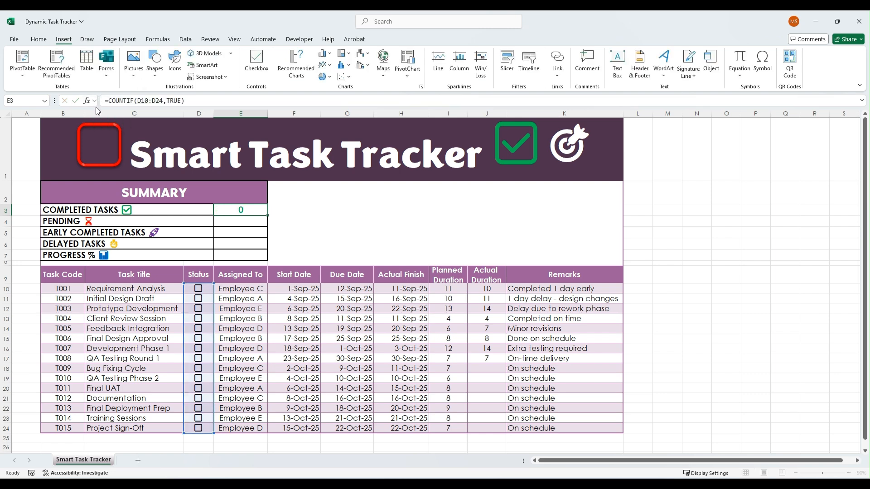
pyautogui.doubleClick(235, 223)
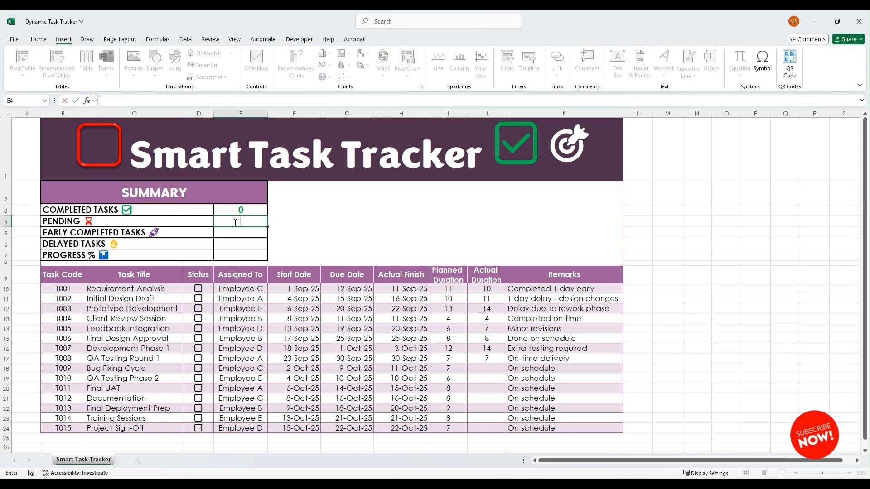
pyautogui.hotkey('ctrl', 'v')
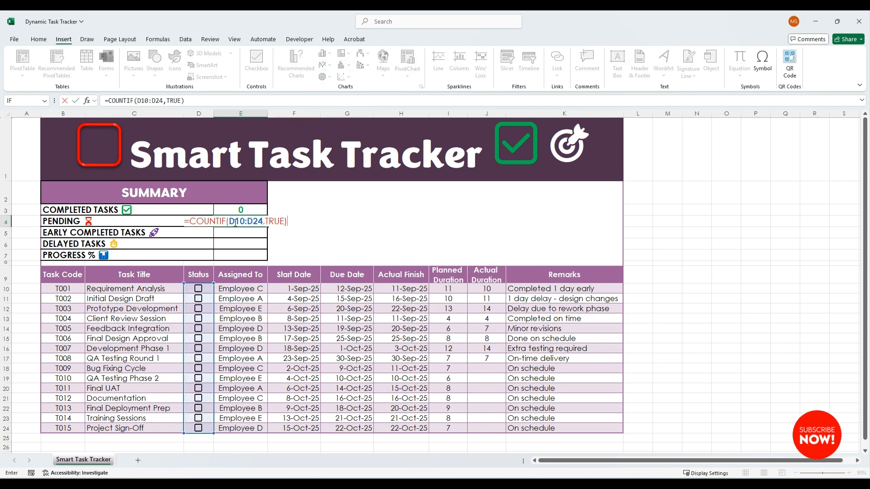
pyautogui.moveTo(175, 100); pyautogui.dragTo(161, 96)
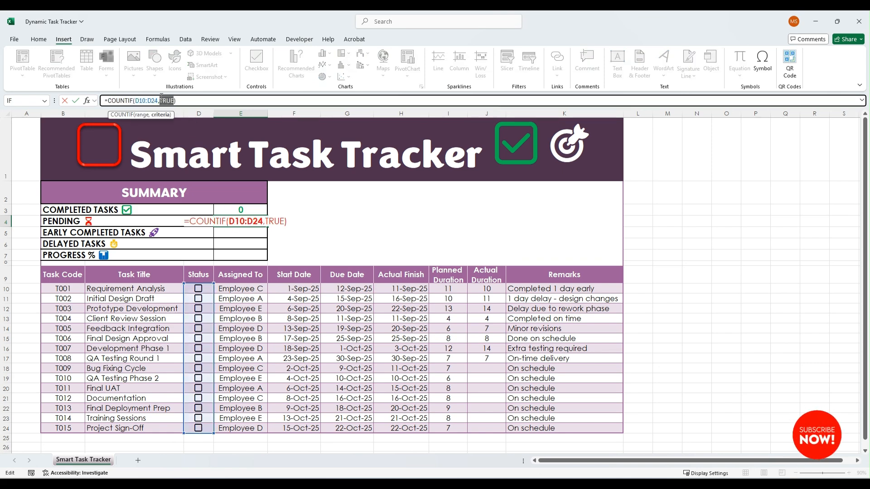
pyautogui.write('FALSE')
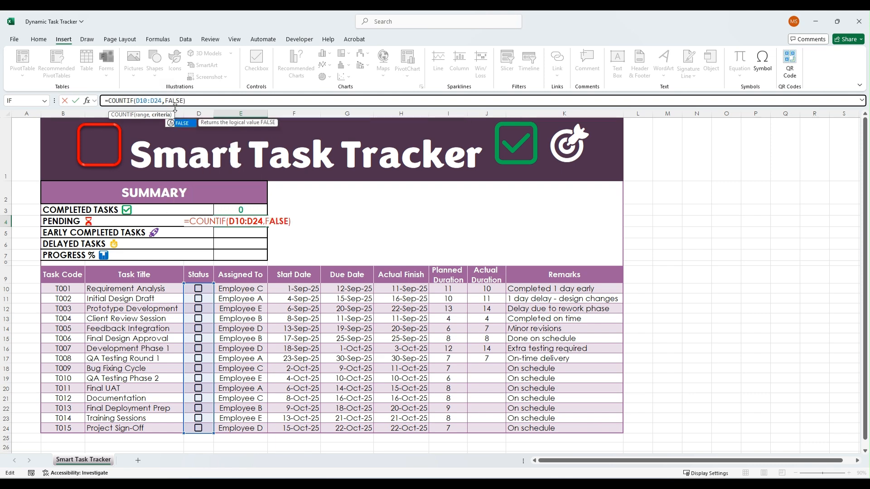
pyautogui.press('Return')
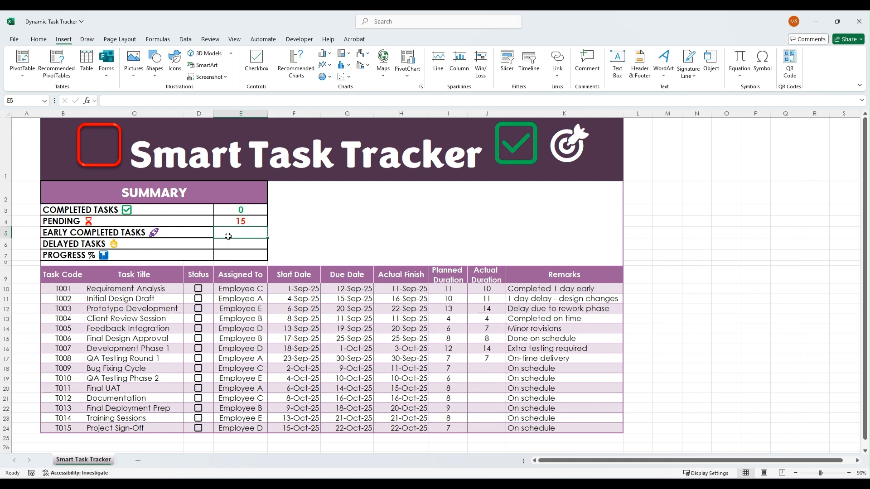
# Test the completed and pending counts by ticking the status checkboxes of tasks T001 and T002, and clear both again.
pyautogui.click(198, 289)
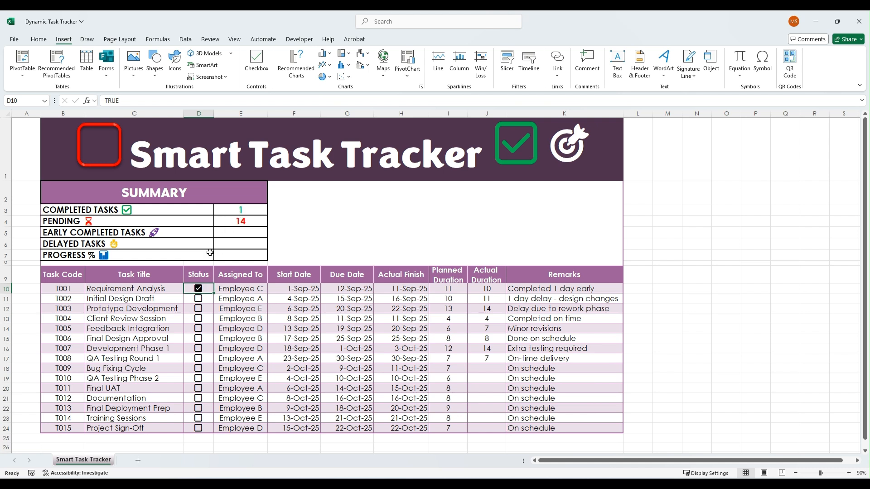
pyautogui.click(199, 300)
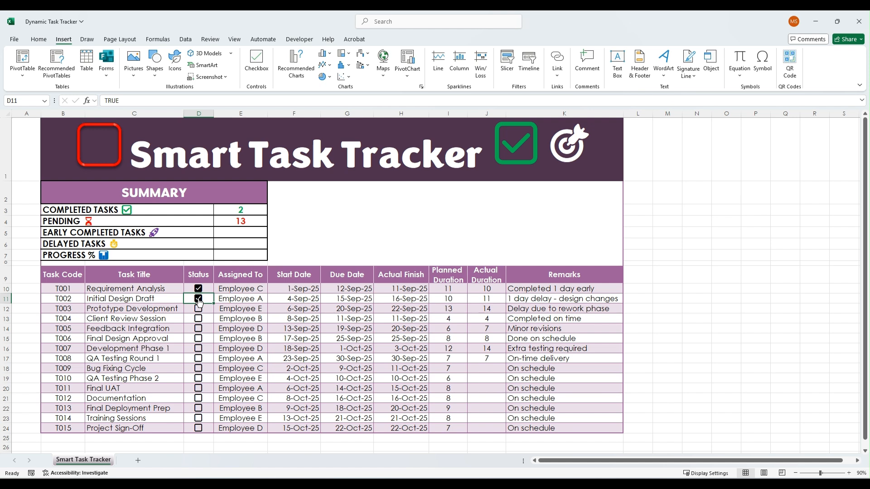
pyautogui.click(198, 299)
pyautogui.click(199, 289)
# Count the early completed tasks in summary cell E5 with =COUNTIFS(K10:K24,"*EARLY*",D10:D24,TRUE).
pyautogui.click(228, 233)
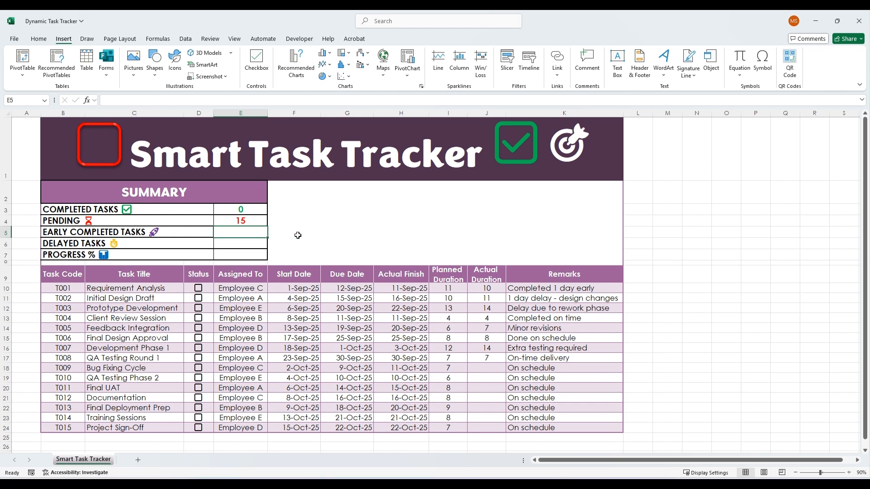
pyautogui.write('=')
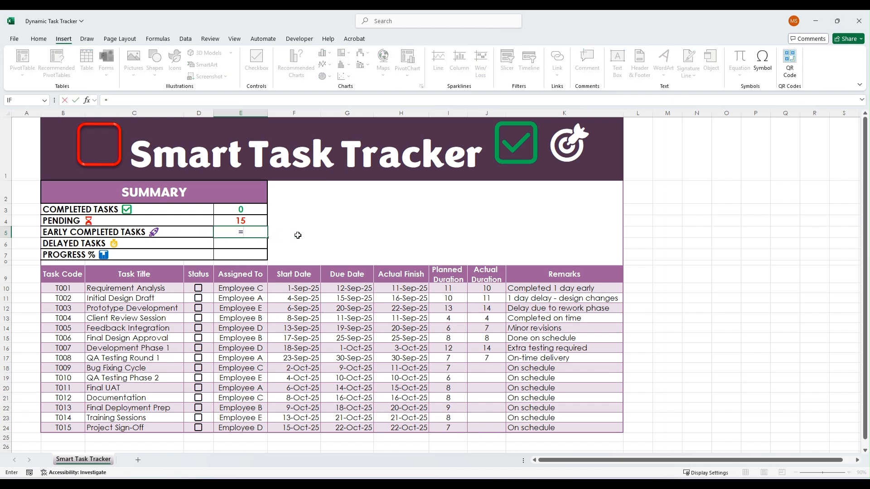
pyautogui.write('countifs')
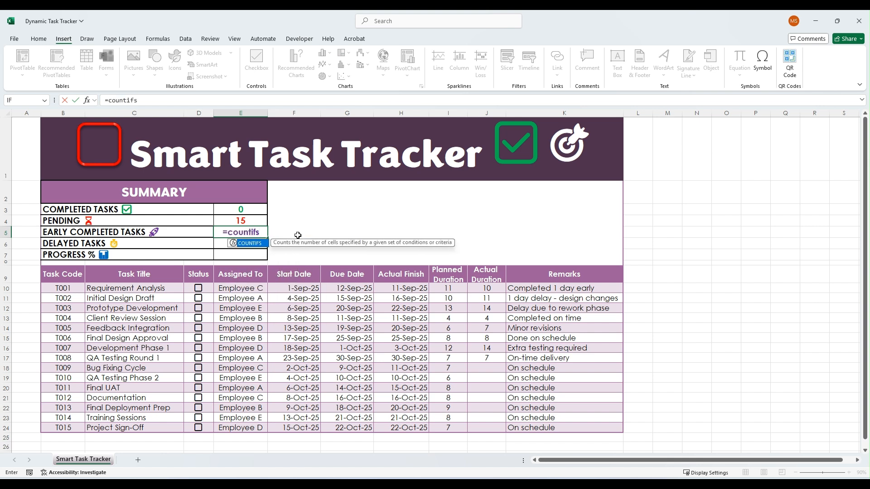
pyautogui.press('Tab')
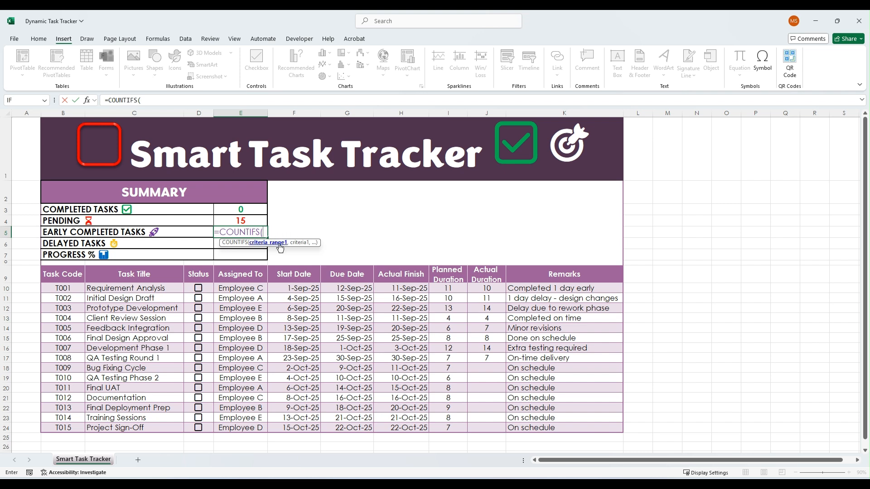
pyautogui.click(534, 288)
pyautogui.moveTo(534, 287); pyautogui.dragTo(549, 428)
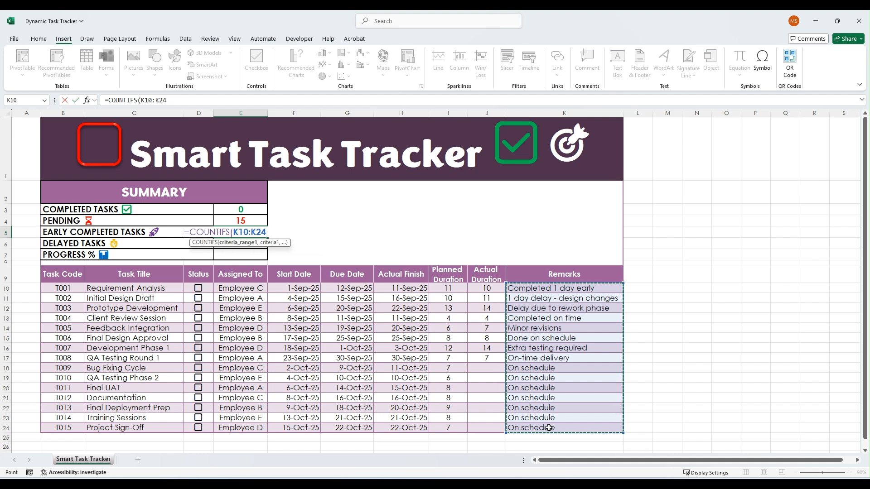
pyautogui.write(',"*')
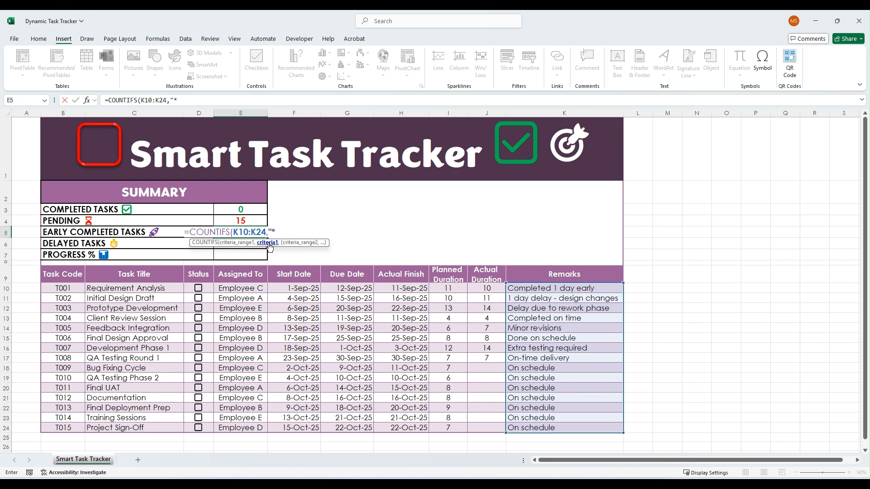
pyautogui.write('EARLY*')
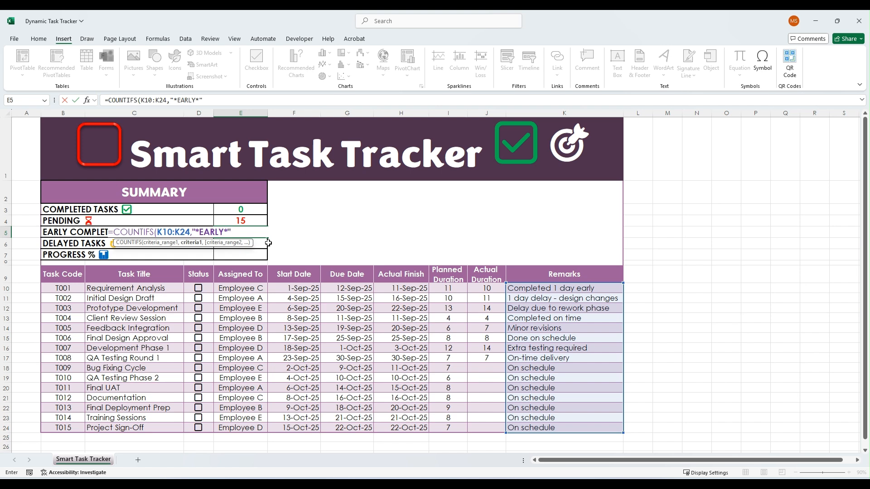
pyautogui.write(',')
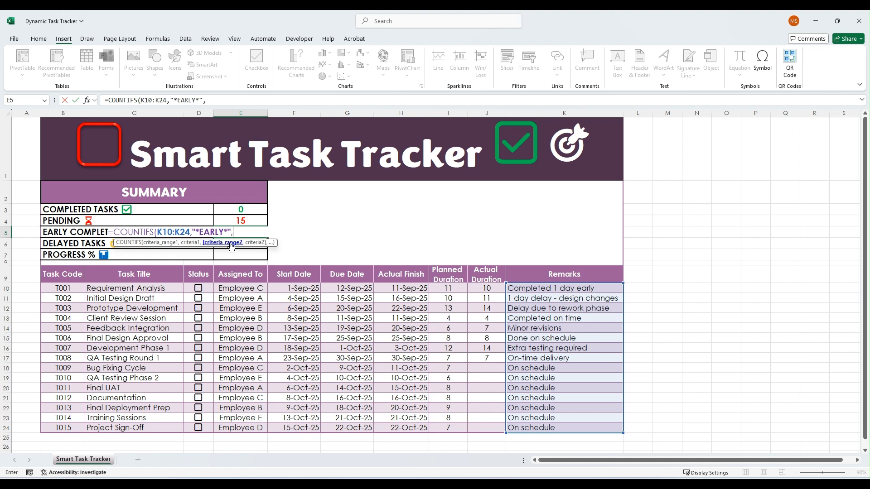
pyautogui.moveTo(206, 289); pyautogui.dragTo(203, 426)
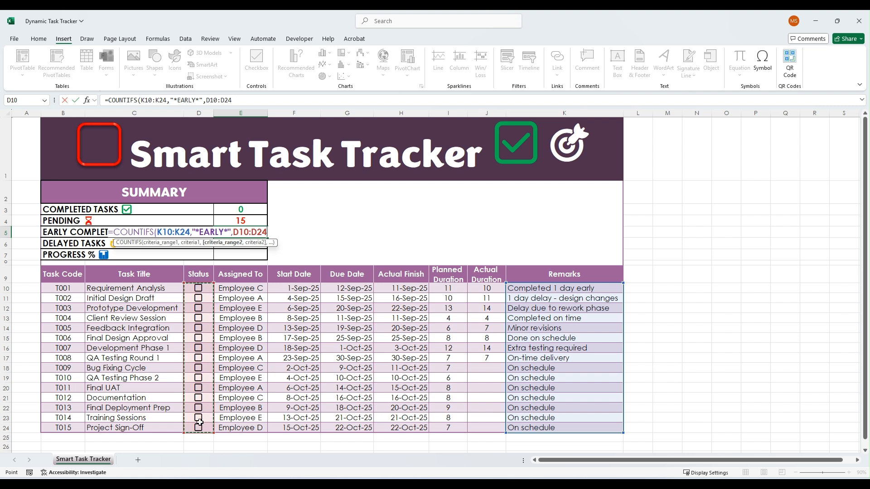
pyautogui.write(',')
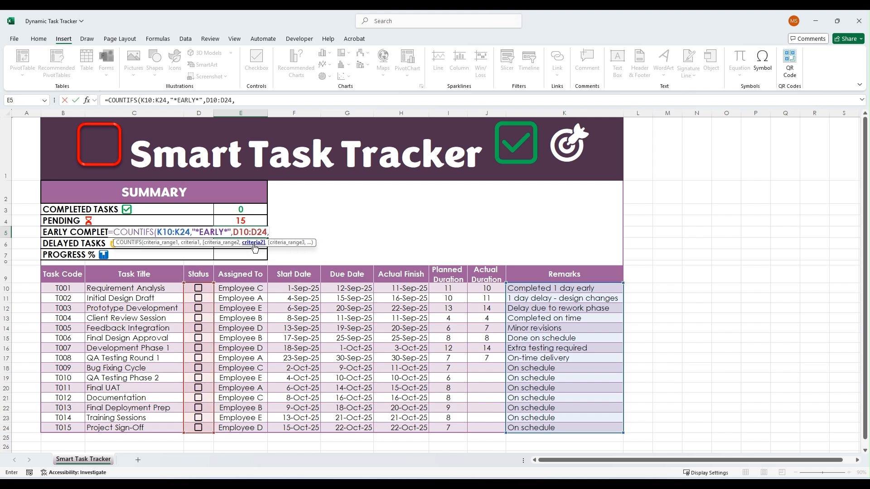
pyautogui.write('TRUE')
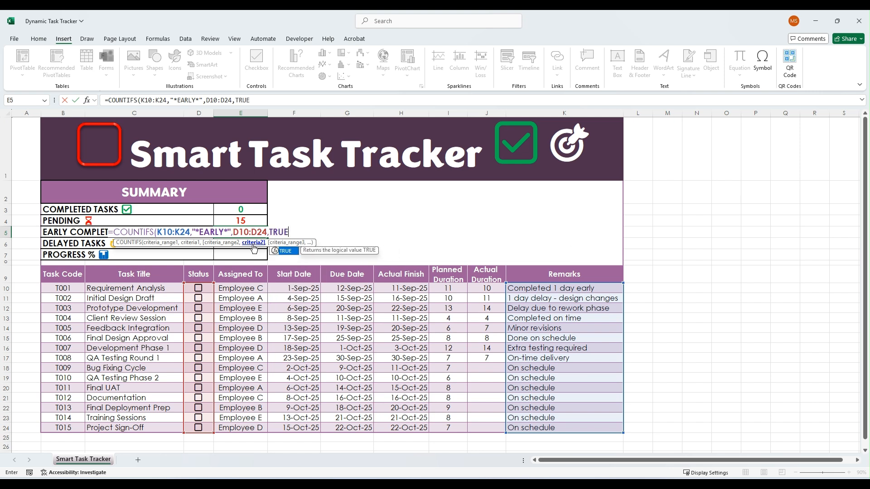
pyautogui.write(')')
pyautogui.press('Return')
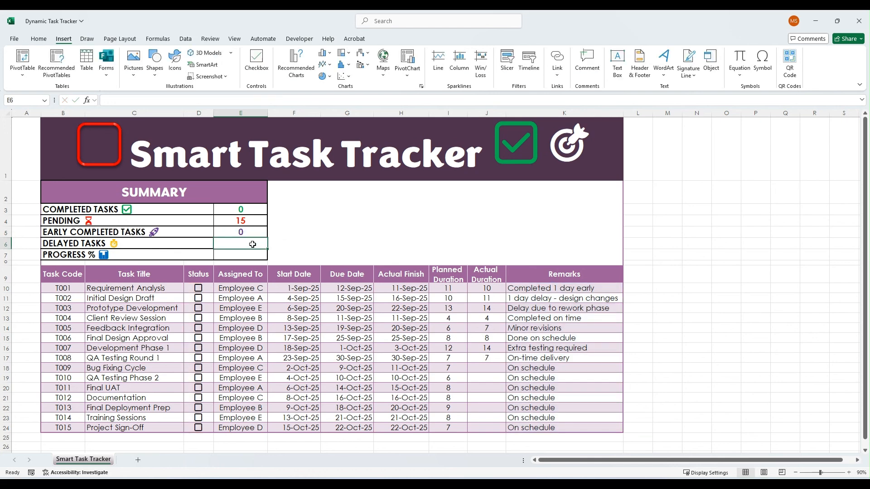
# Test the early completed count against the word "early" in T001's remark by ticking and clearing that task's checkbox.
pyautogui.click(244, 231)
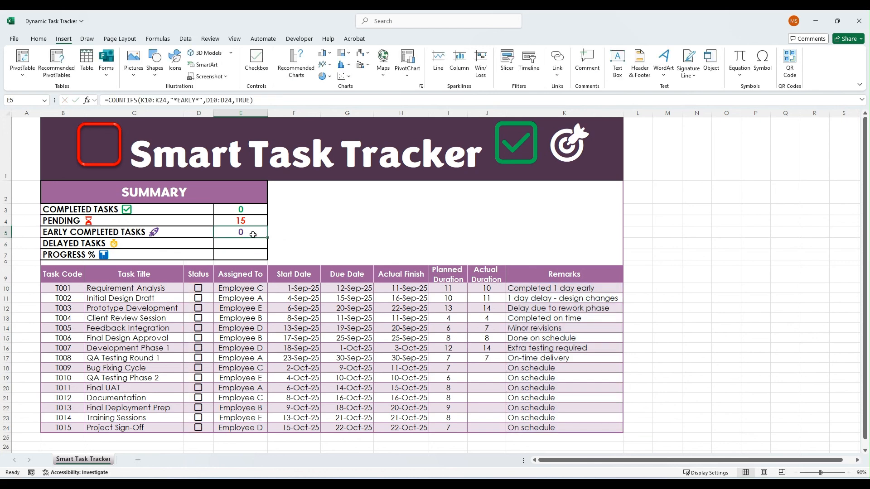
pyautogui.doubleClick(584, 287)
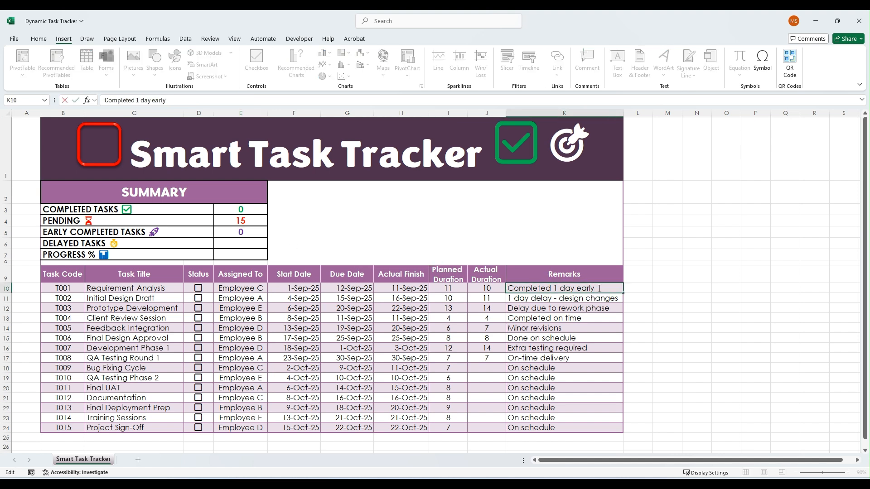
pyautogui.moveTo(583, 287); pyautogui.dragTo(578, 288)
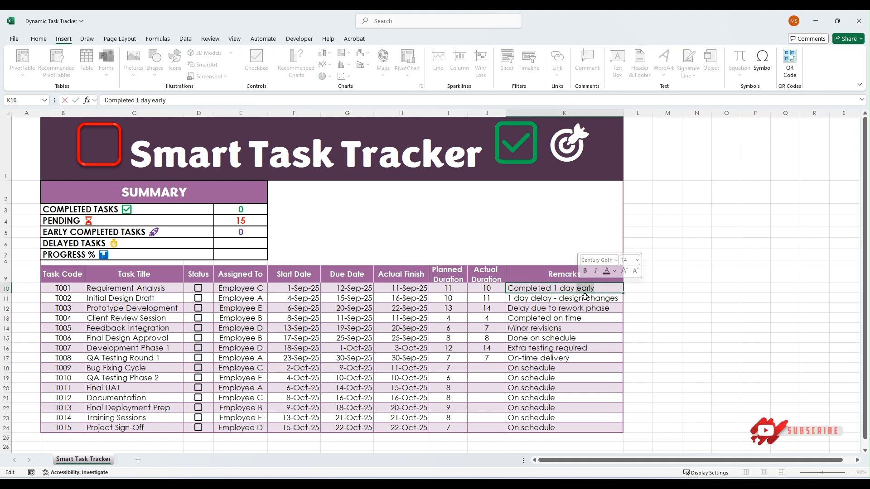
pyautogui.press('Escape')
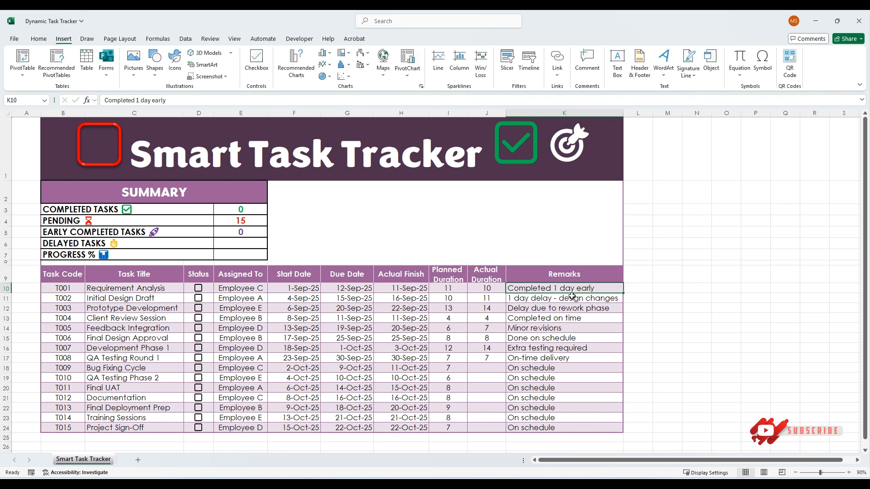
pyautogui.click(198, 288)
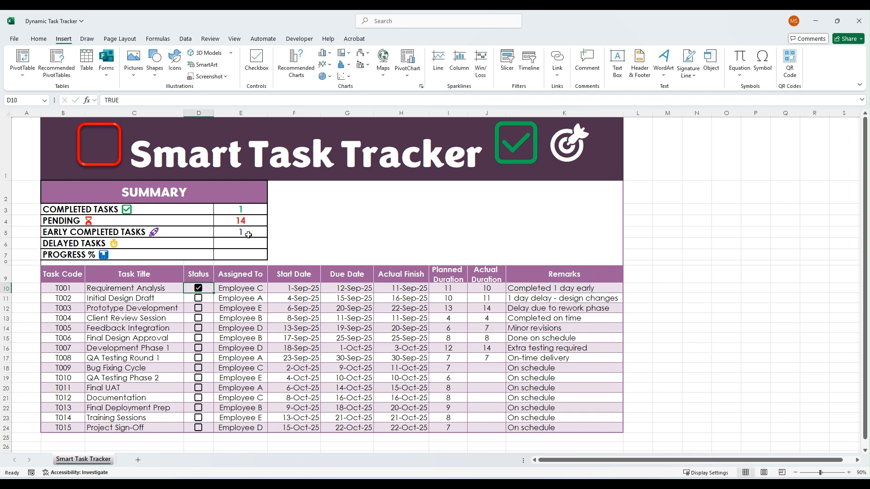
pyautogui.click(198, 292)
# Count the delayed tasks in E6 with =COUNTIFS(K10:K24,"*DELAY*",D10:D24,TRUE), adapted from a copy of the formula in E5.
pyautogui.click(253, 233)
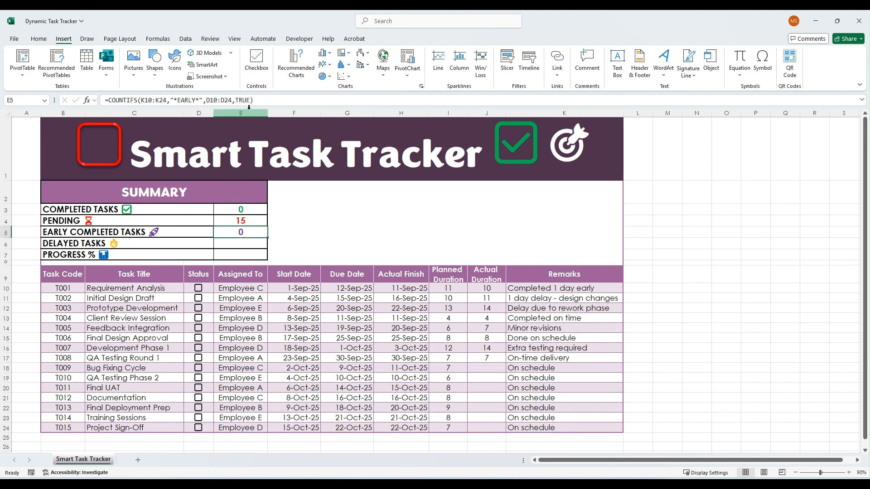
pyautogui.moveTo(253, 100); pyautogui.dragTo(79, 101)
pyautogui.hotkey('ctrl', 'c')
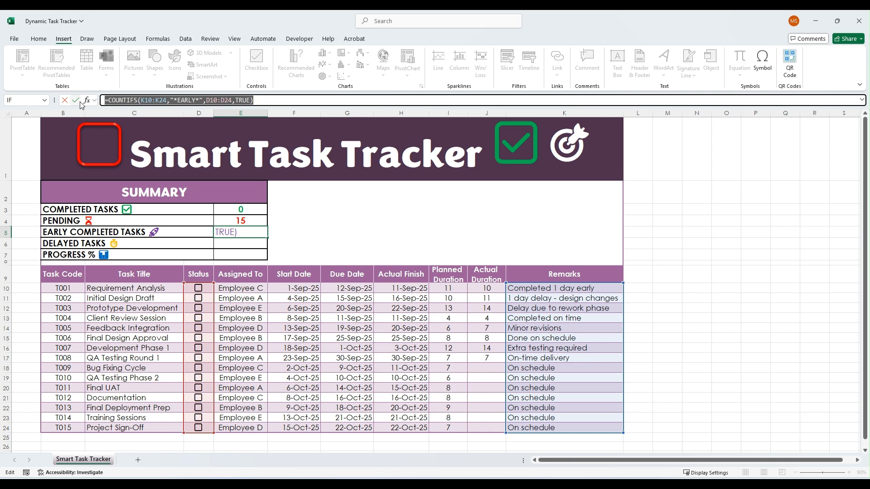
pyautogui.press('Escape')
pyautogui.doubleClick(239, 245)
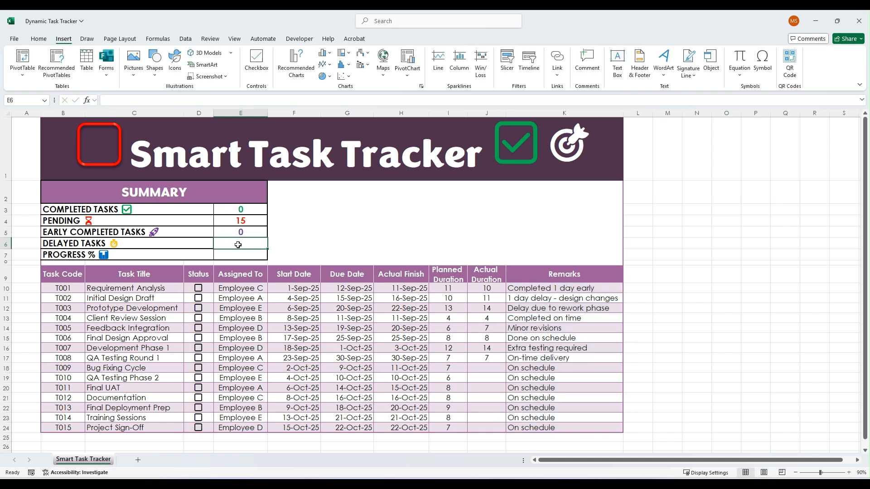
pyautogui.hotkey('ctrl', 'v')
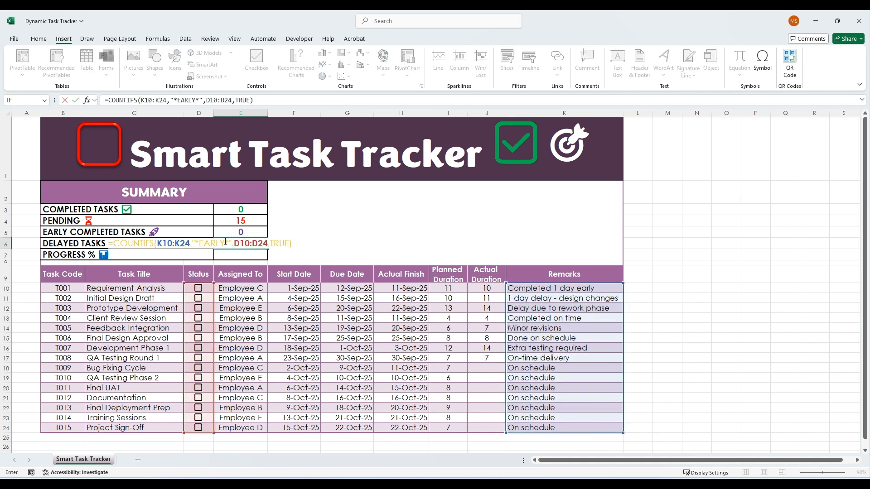
pyautogui.click(225, 242)
pyautogui.press('BackSpace')
pyautogui.press('BackSpace')
pyautogui.press('BackSpace')
pyautogui.press('BackSpace')
pyautogui.press('BackSpace')
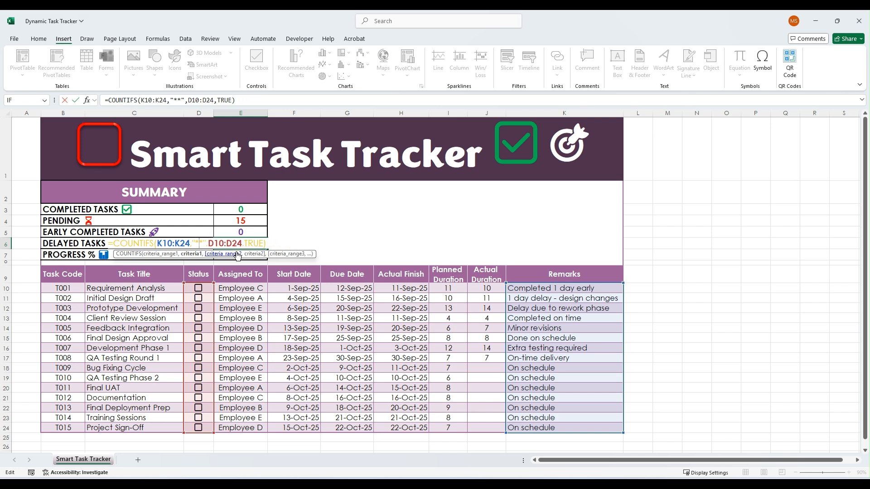
pyautogui.write('DELAY')
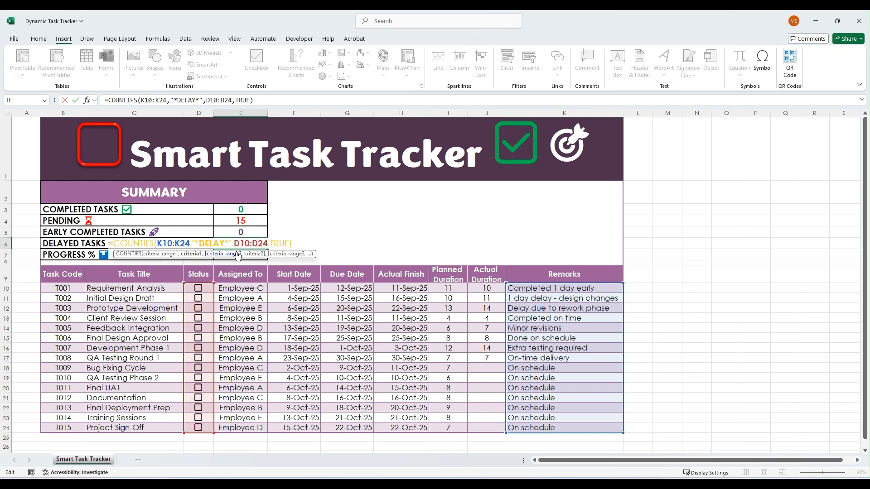
pyautogui.press('Return')
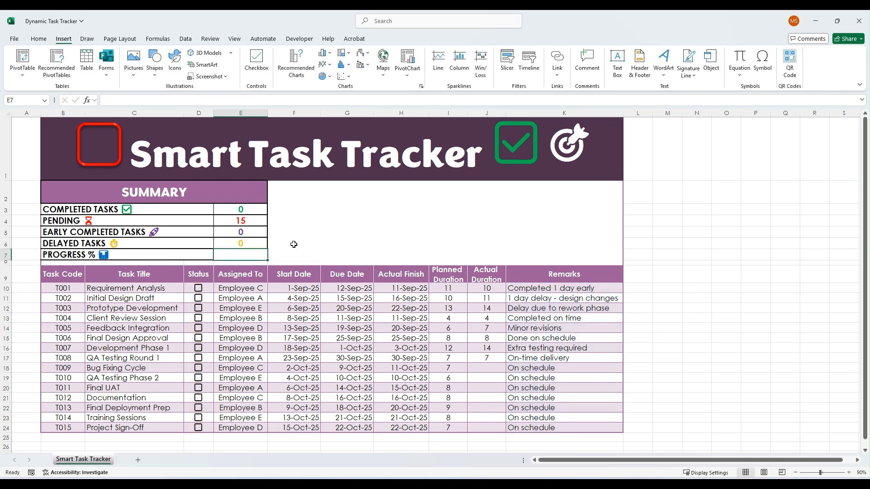
# Test the delayed count against the word "Delay" in T003's remark by ticking that task's status checkbox.
pyautogui.click(529, 309)
pyautogui.doubleClick(529, 309)
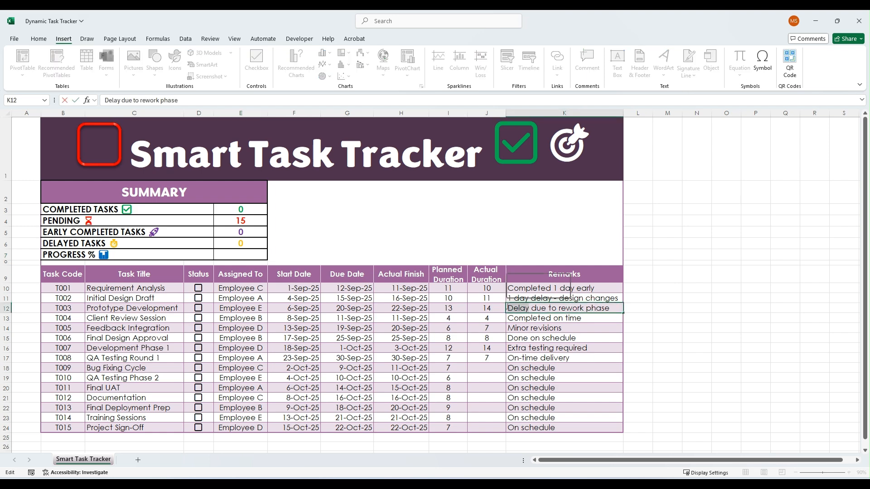
pyautogui.press('Escape')
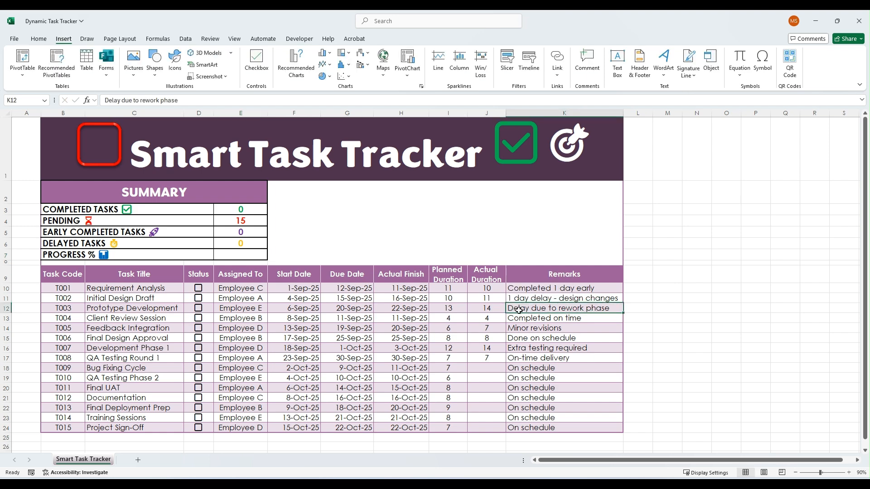
pyautogui.click(202, 312)
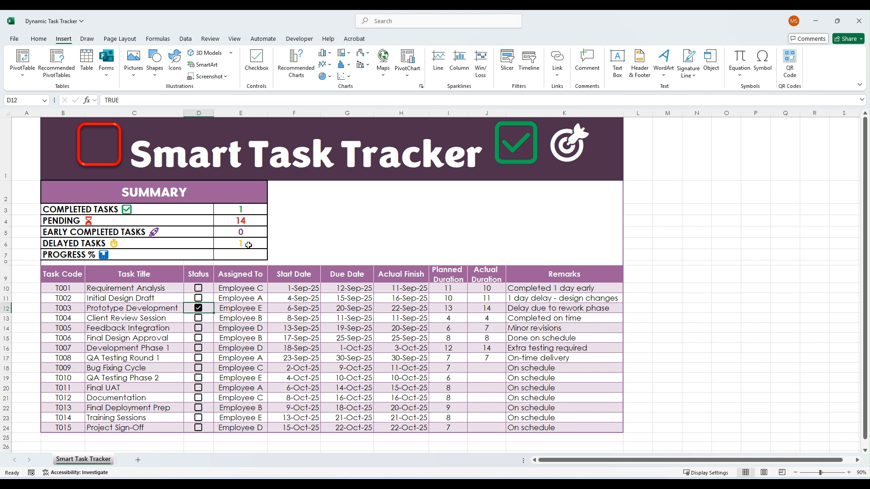
# Calculate the progress percentage in summary cell E7 with =COUNTIF(D10:D24,TRUE)/COUNTA(D10:D24).
pyautogui.click(163, 255)
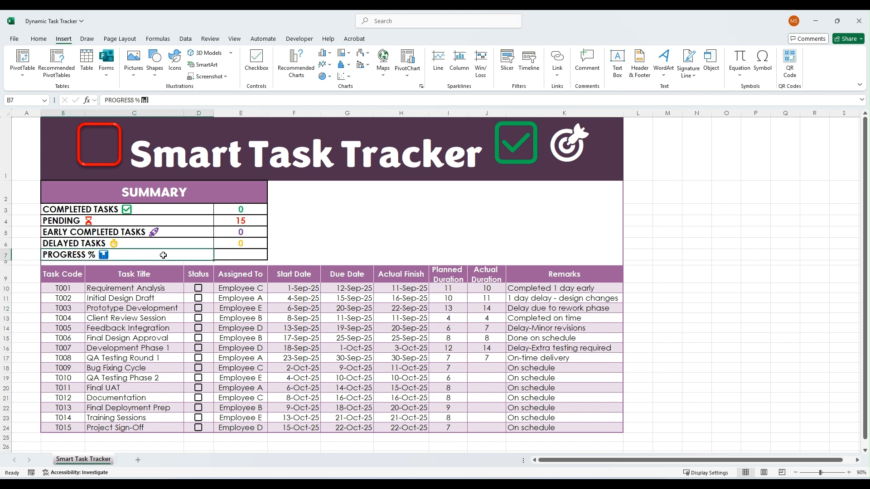
pyautogui.click(233, 255)
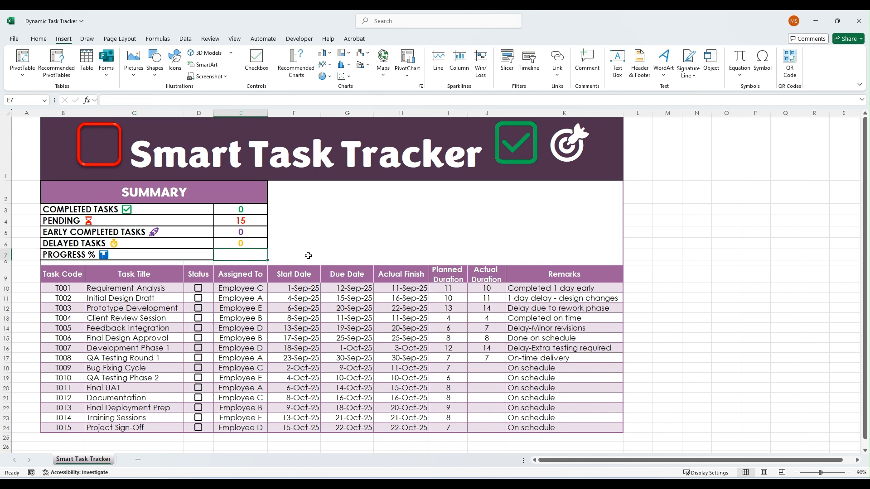
pyautogui.write('=')
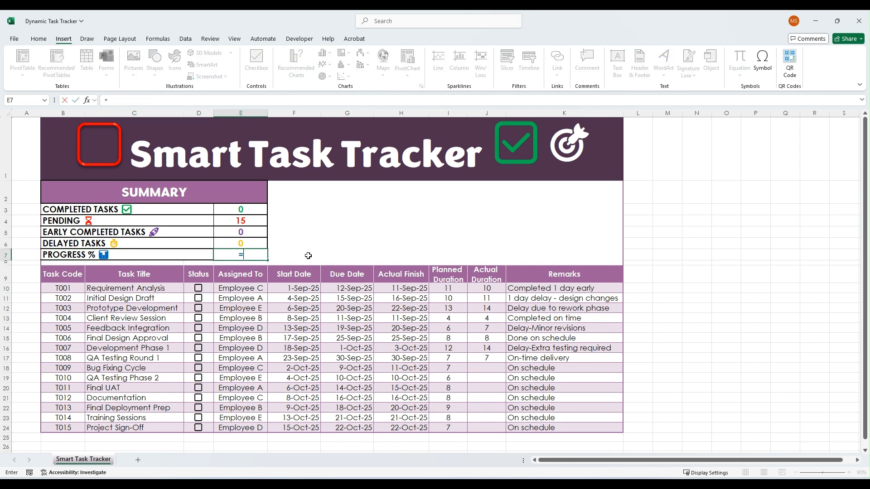
pyautogui.write('counti')
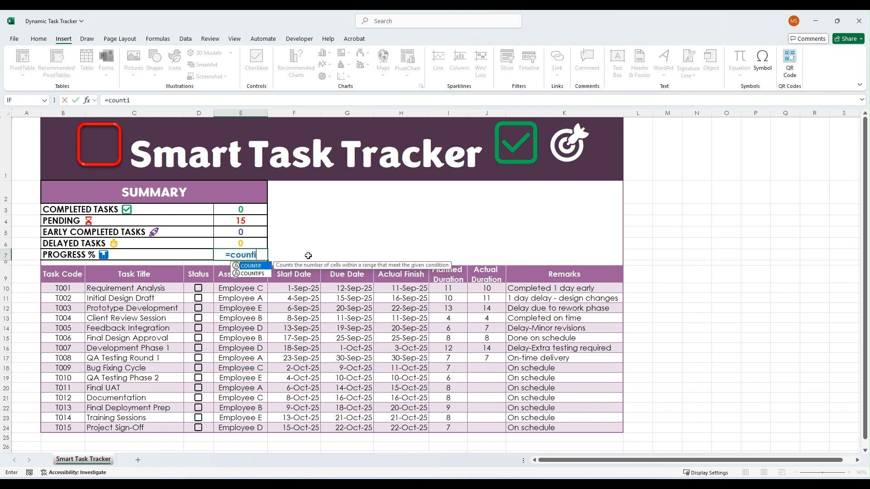
pyautogui.press('Tab')
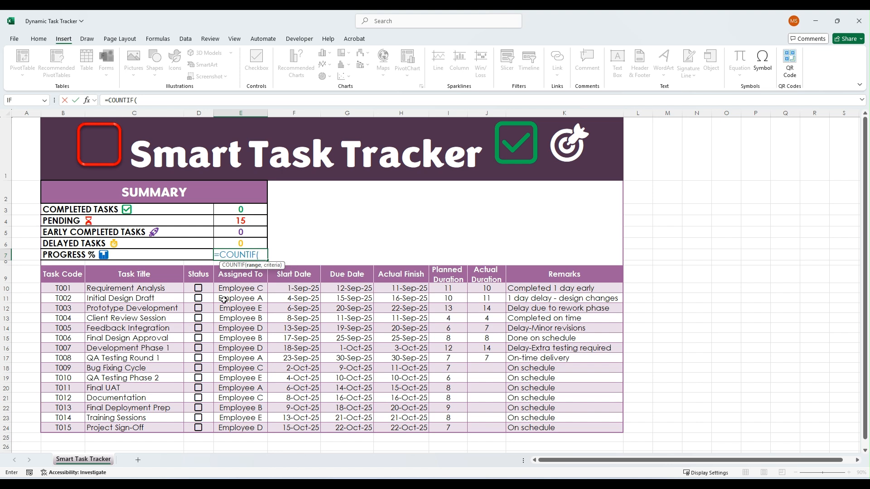
pyautogui.moveTo(199, 288); pyautogui.dragTo(193, 422)
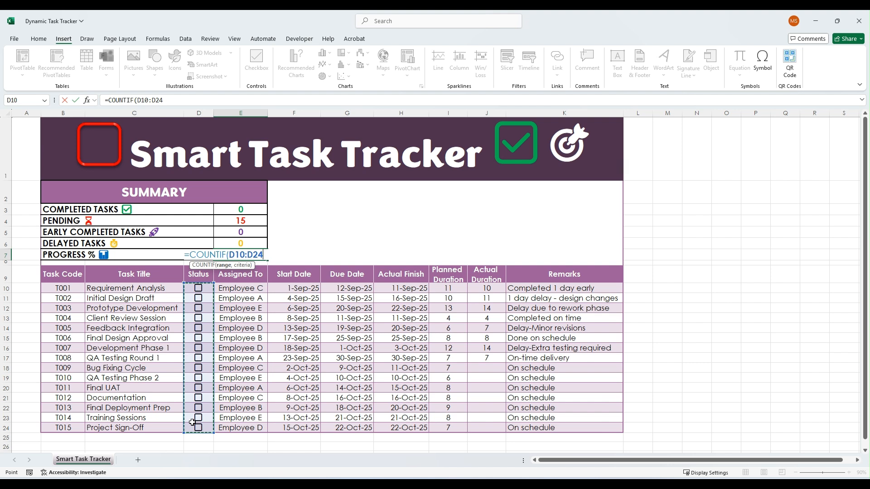
pyautogui.write(',')
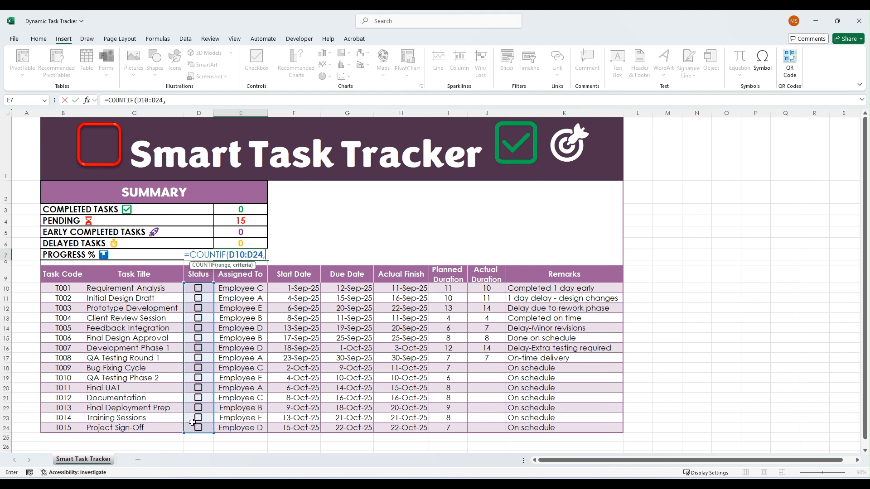
pyautogui.write('TR')
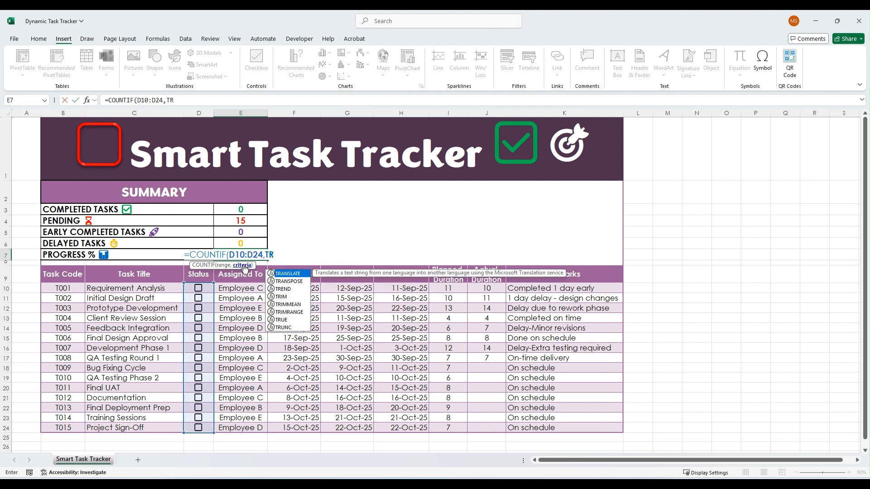
pyautogui.write('UE')
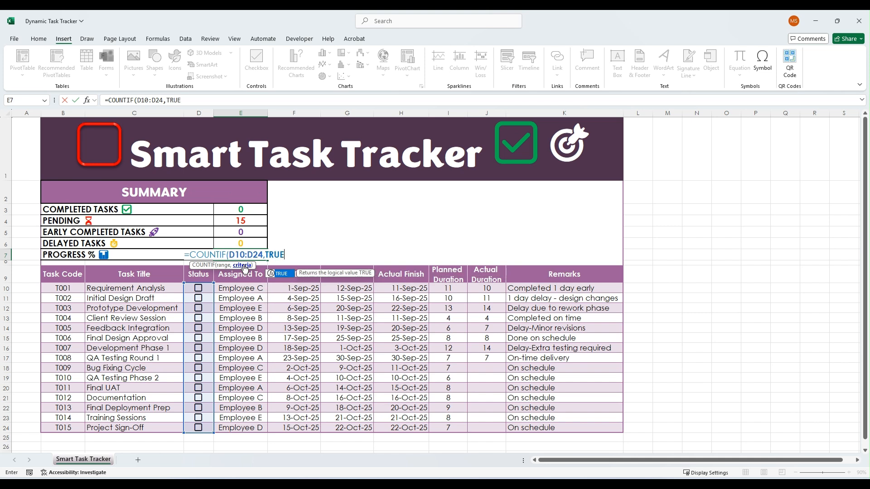
pyautogui.write(')')
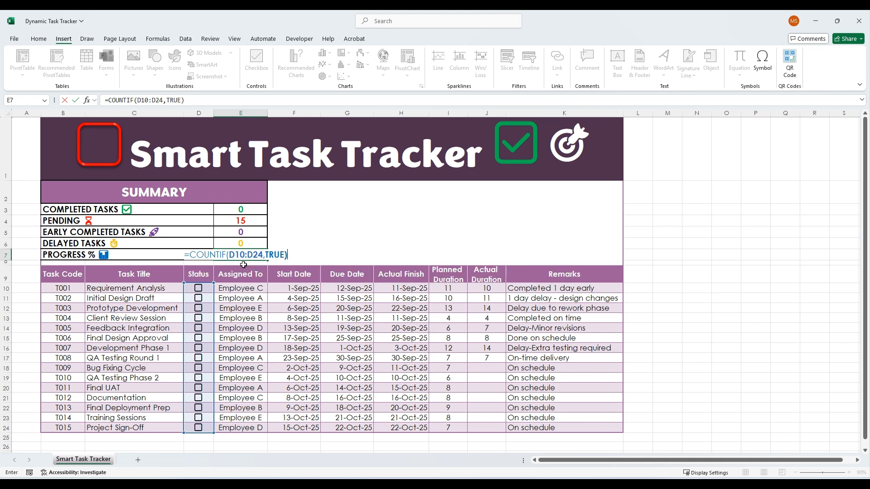
pyautogui.write('/COUNTA')
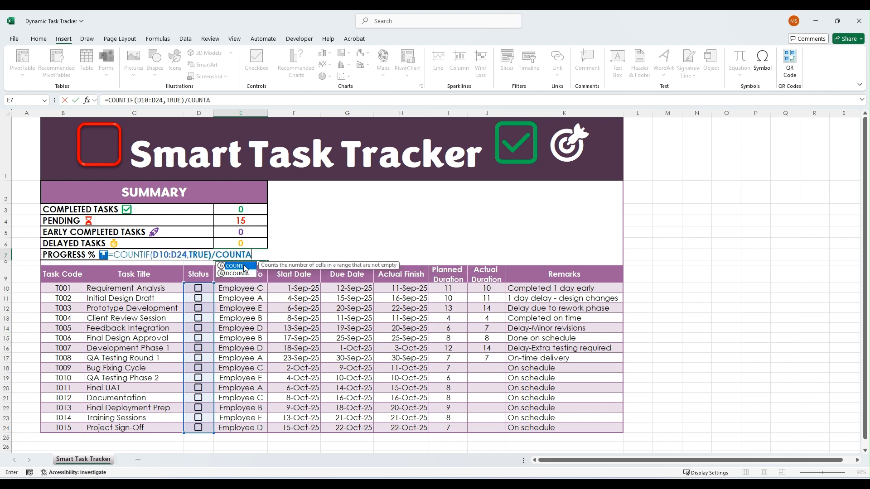
pyautogui.doubleClick(245, 268)
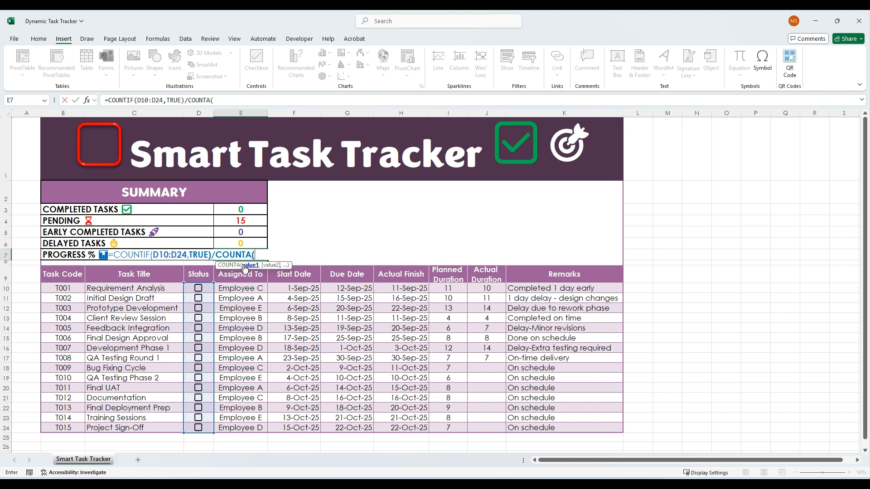
pyautogui.moveTo(206, 288); pyautogui.dragTo(211, 428)
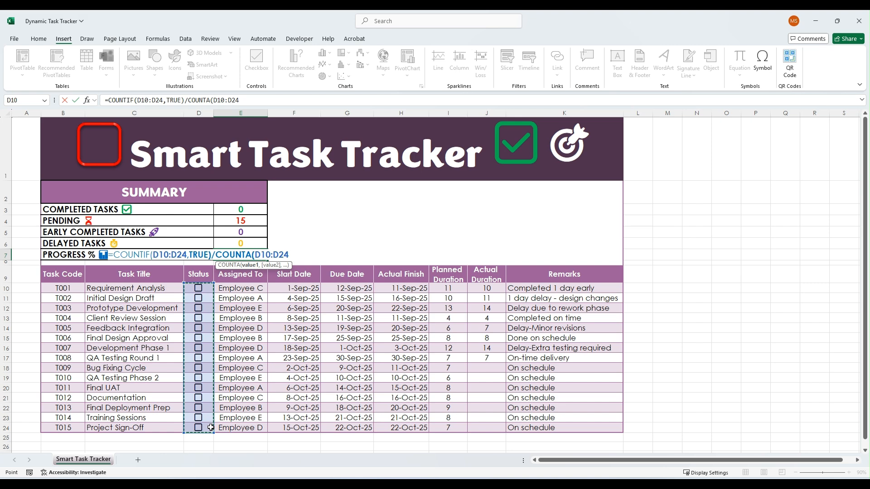
pyautogui.write(')')
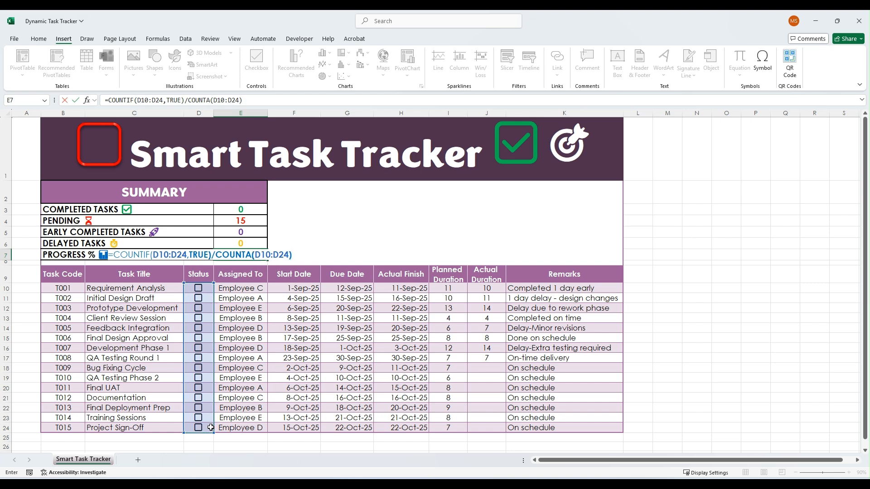
pyautogui.press('Return')
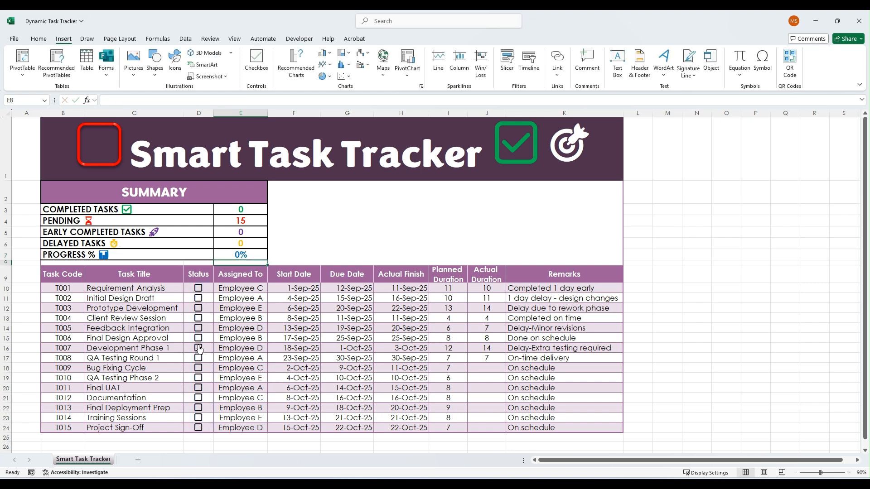
# Test the summary formulas by ticking and then clearing the status checkboxes of tasks T001, T003, T005 and T007.
pyautogui.click(198, 289)
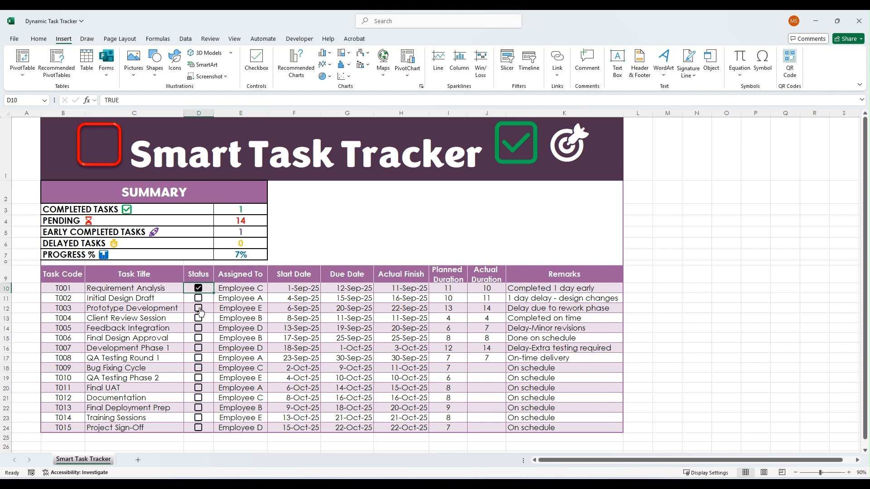
pyautogui.click(198, 308)
pyautogui.click(198, 328)
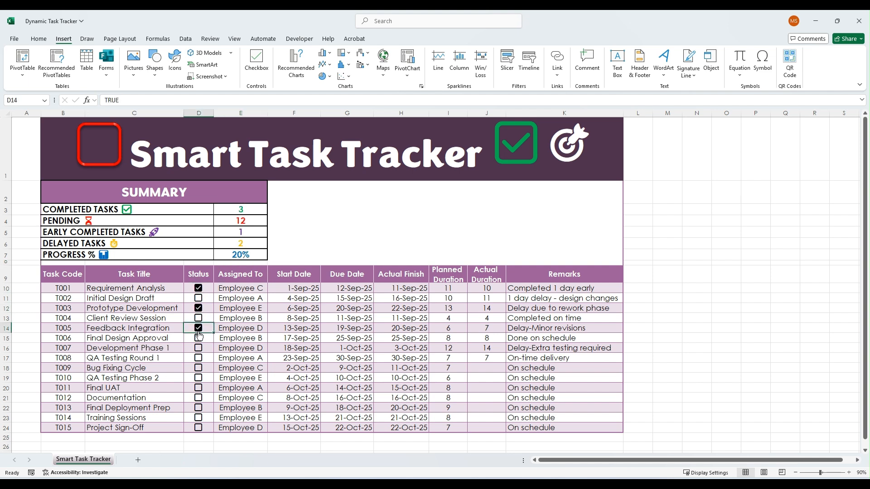
pyautogui.click(198, 348)
pyautogui.click(198, 348)
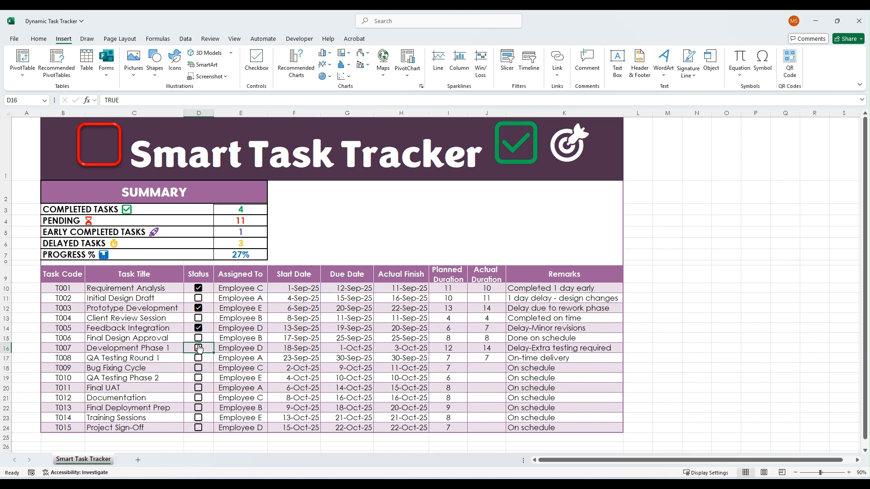
pyautogui.click(199, 328)
pyautogui.click(199, 308)
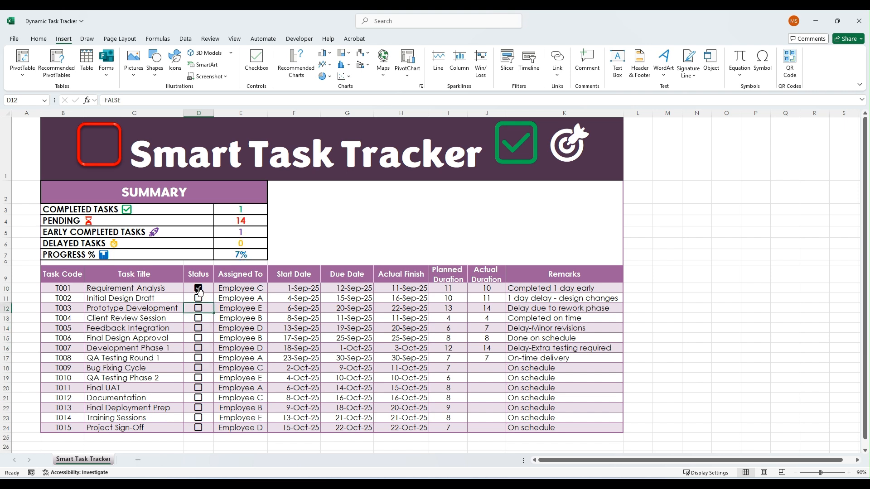
pyautogui.click(198, 289)
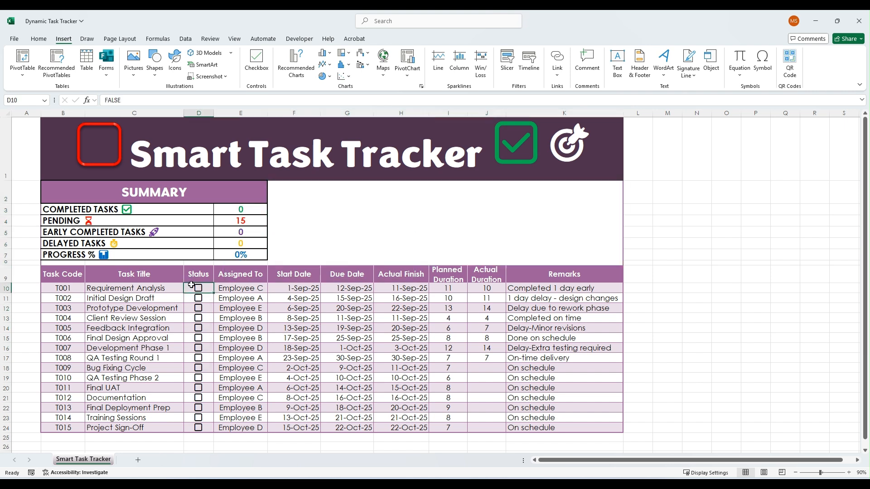
# Add a formula-based conditional formatting rule to status cells D10:D24 using =D10=TRUE with a green font colour.
pyautogui.moveTo(199, 292); pyautogui.dragTo(206, 422)
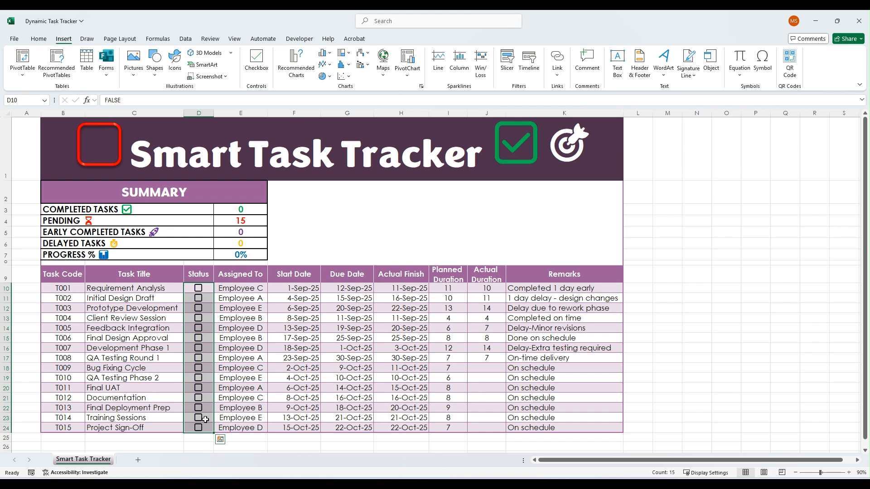
pyautogui.click(41, 39)
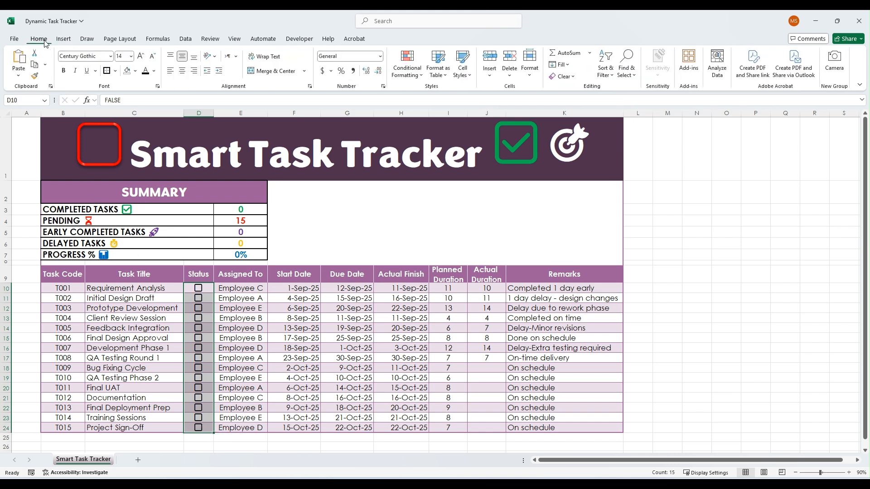
pyautogui.click(407, 75)
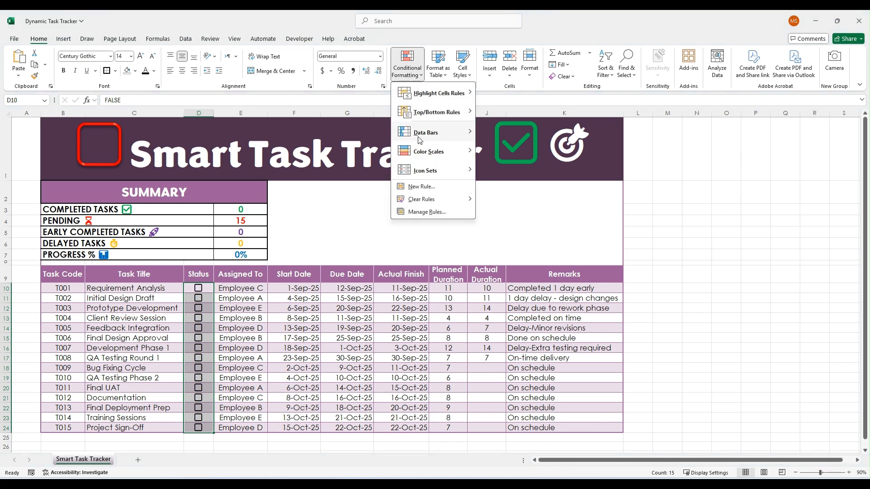
pyautogui.click(419, 186)
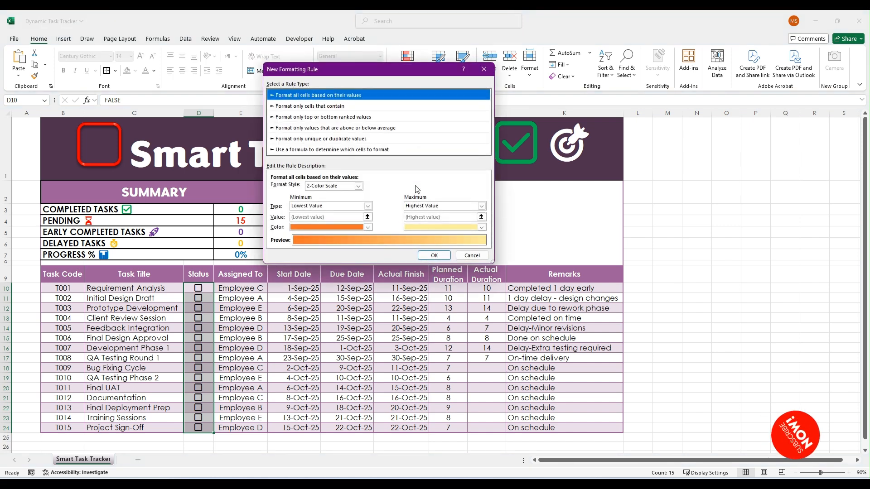
pyautogui.click(365, 150)
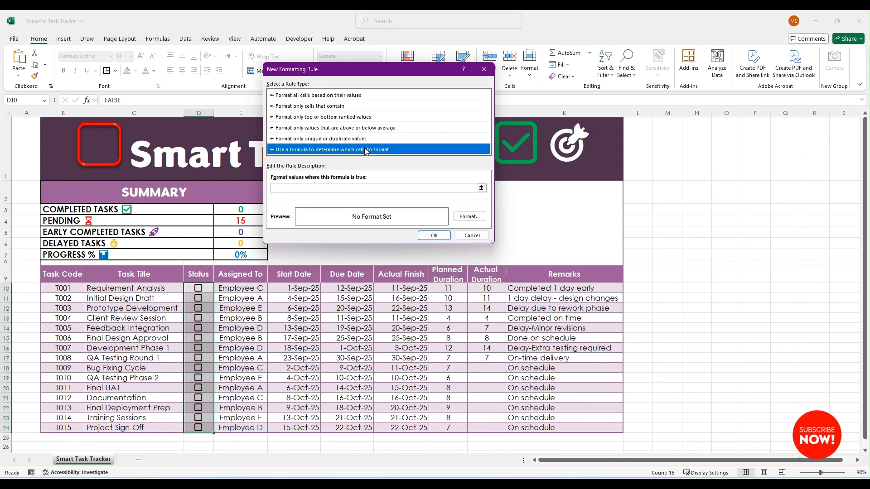
pyautogui.click(324, 190)
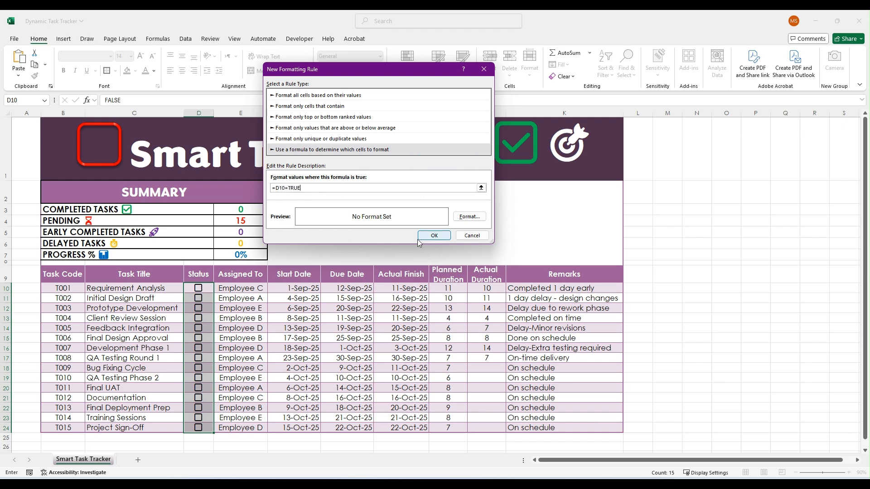
pyautogui.click(468, 217)
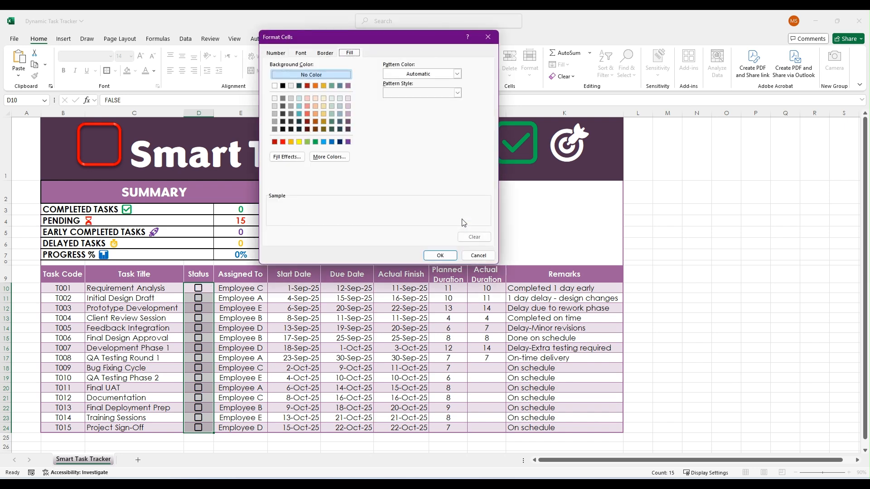
pyautogui.click(302, 55)
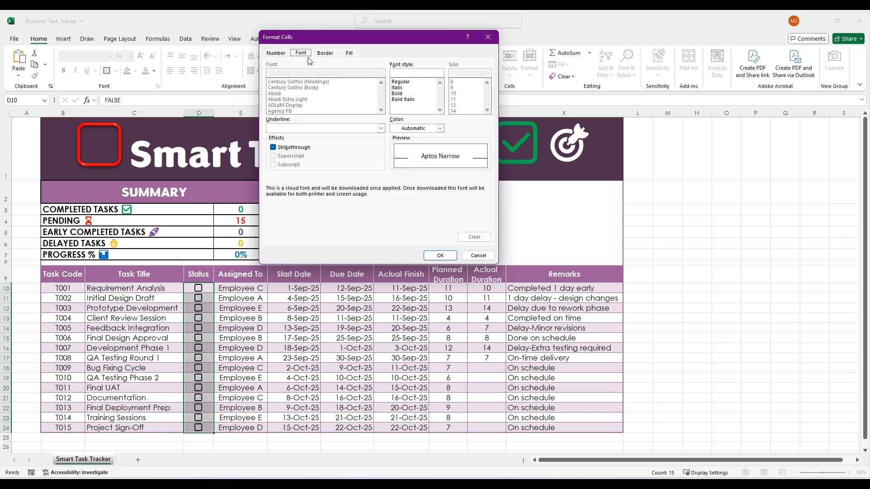
pyautogui.click(441, 129)
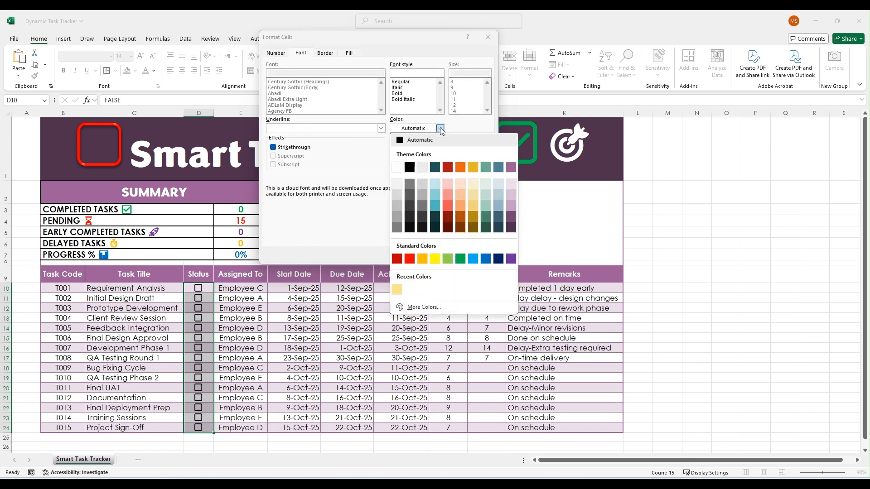
pyautogui.click(462, 258)
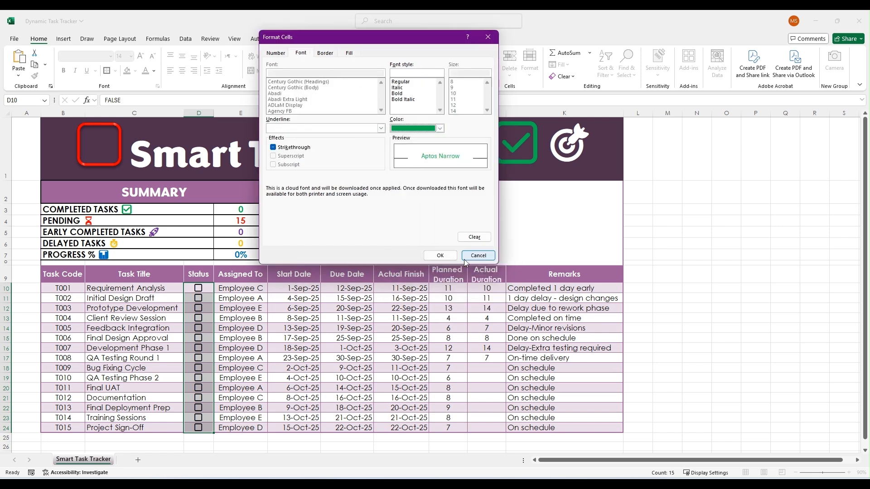
pyautogui.click(441, 255)
pyautogui.click(434, 236)
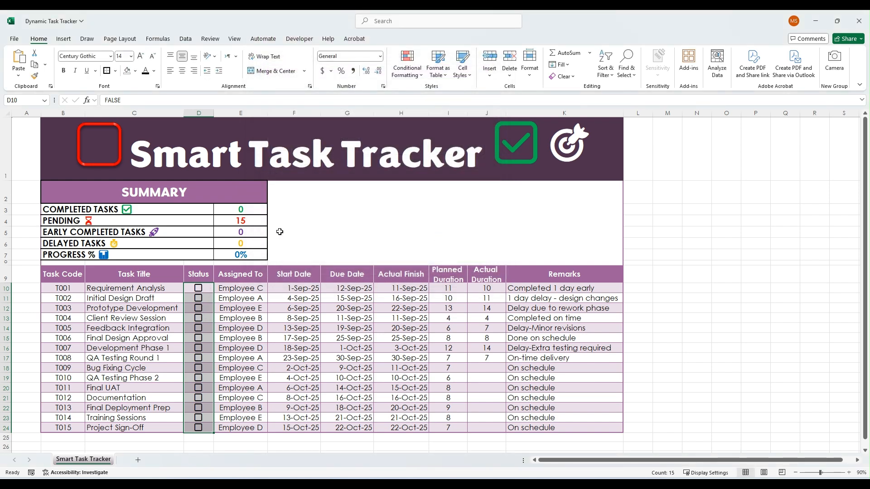
# Add a formula-based conditional formatting rule to status cells D10:D24 using =D10=FALSE with a red font colour.
pyautogui.click(404, 72)
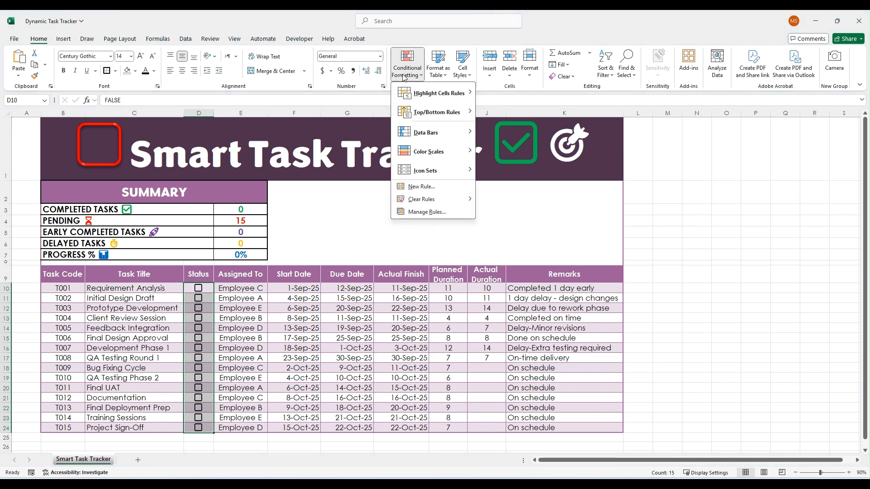
pyautogui.click(413, 188)
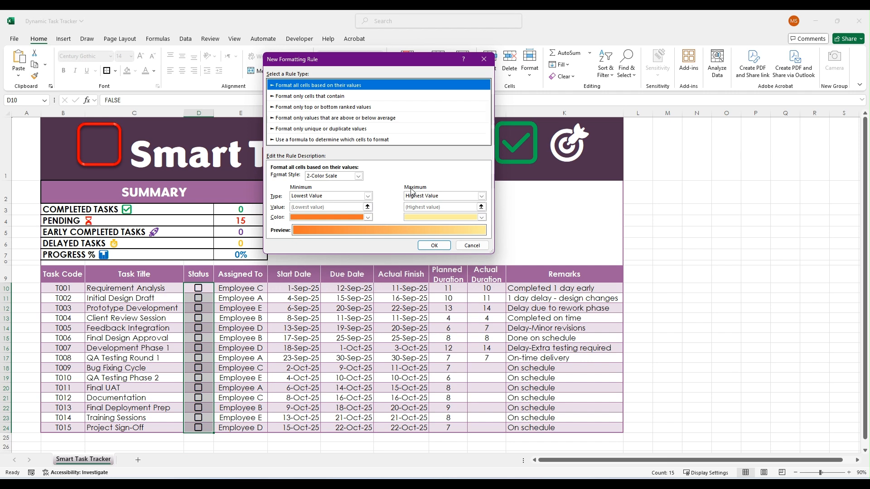
pyautogui.click(334, 140)
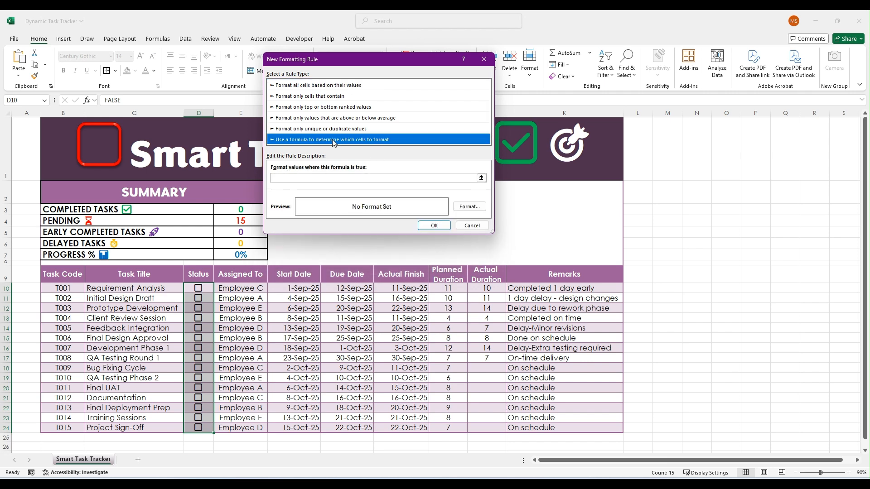
pyautogui.click(313, 178)
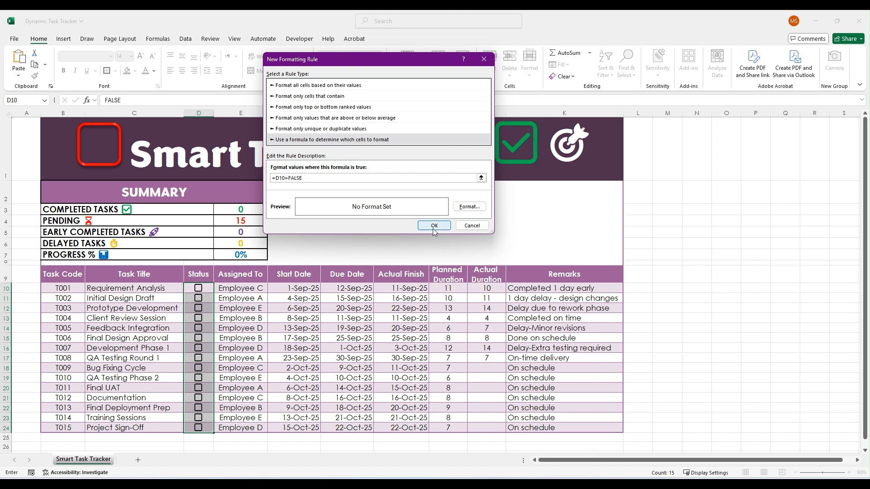
pyautogui.click(462, 207)
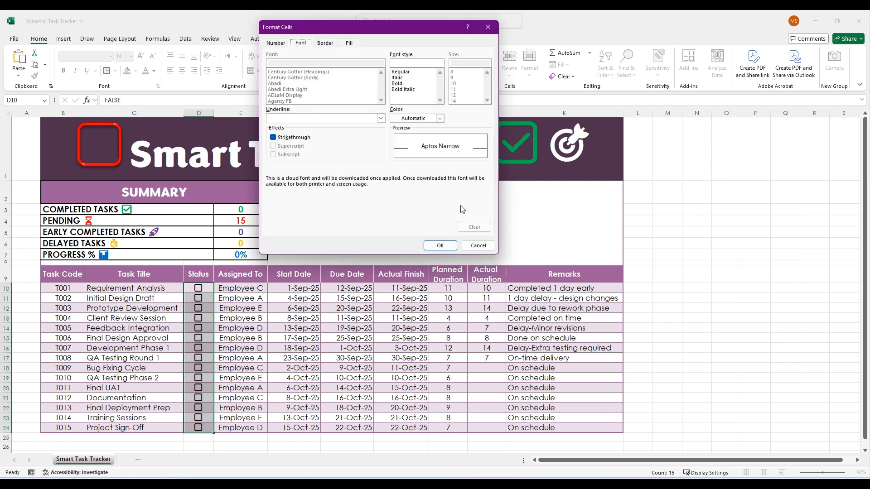
pyautogui.click(440, 118)
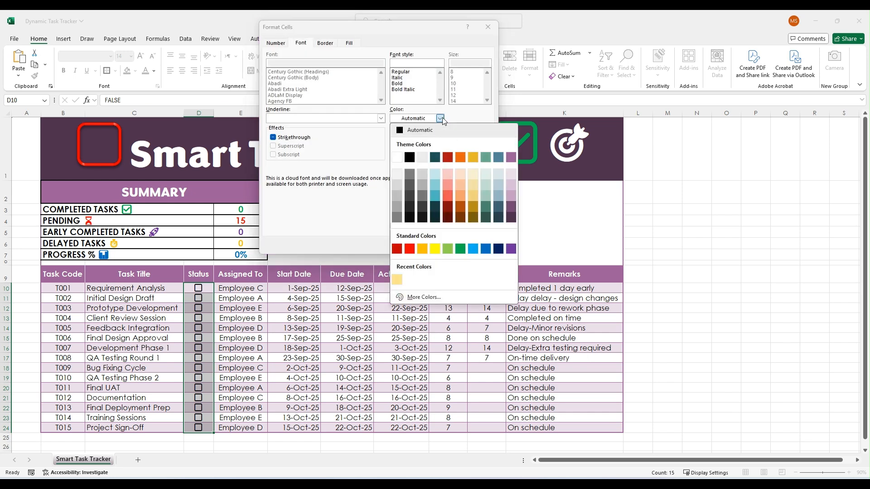
pyautogui.click(410, 248)
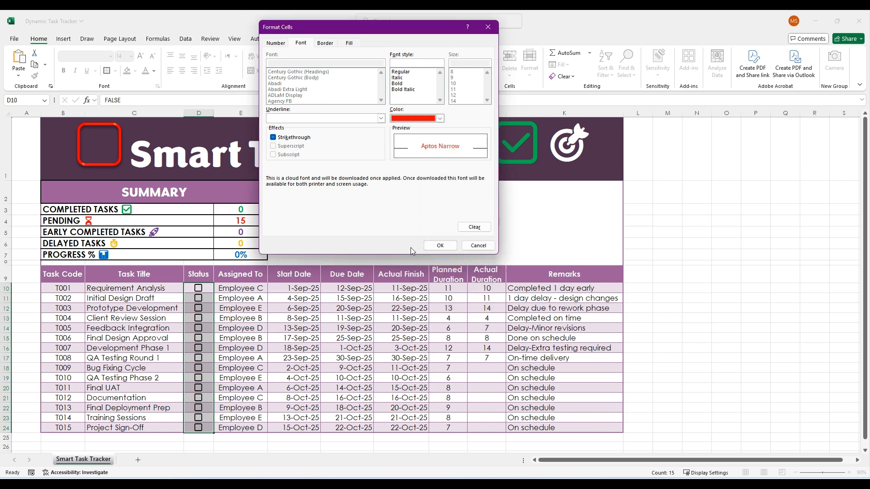
pyautogui.click(438, 246)
pyautogui.click(434, 226)
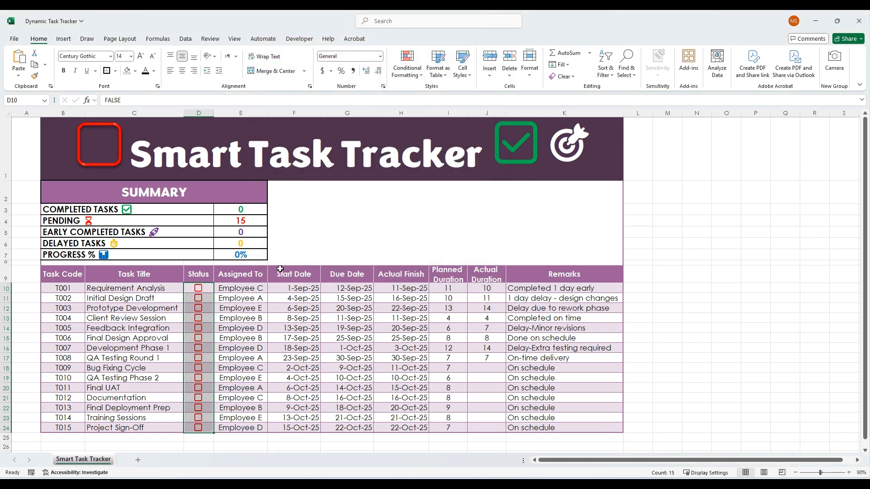
# Test the checkbox colour rules by ticking and then clearing the status checkboxes of tasks T001, T002, T005 and T007.
pyautogui.click(208, 320)
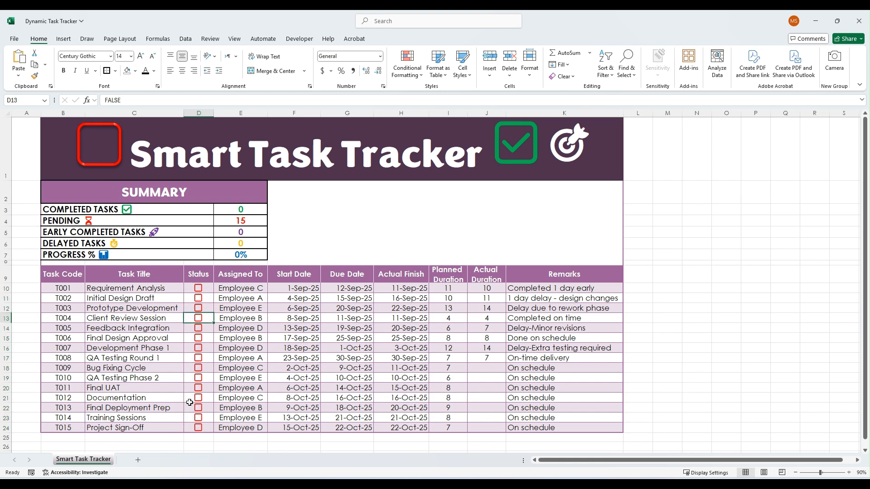
pyautogui.click(199, 288)
pyautogui.click(199, 299)
pyautogui.click(198, 328)
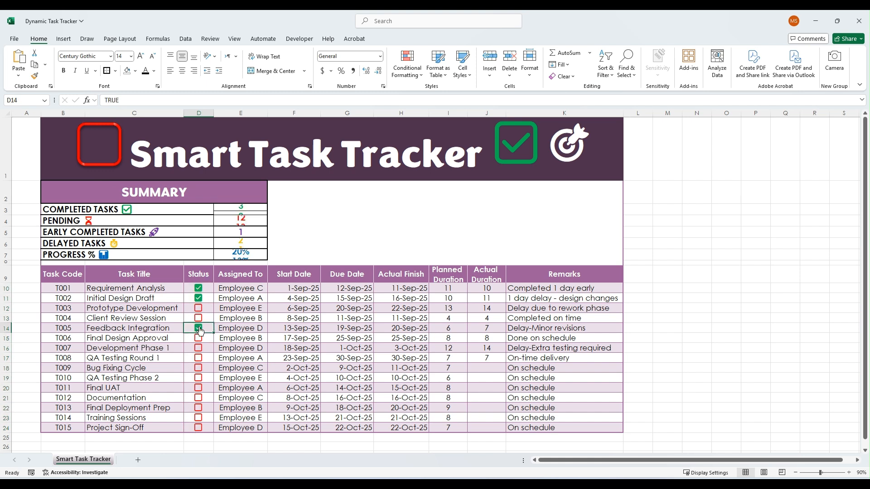
pyautogui.click(198, 348)
pyautogui.click(199, 348)
pyautogui.click(198, 328)
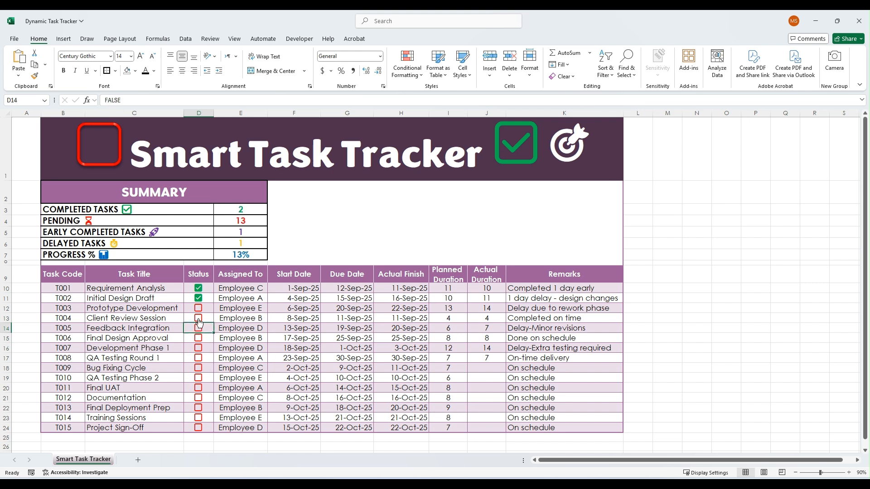
pyautogui.click(199, 299)
pyautogui.click(198, 288)
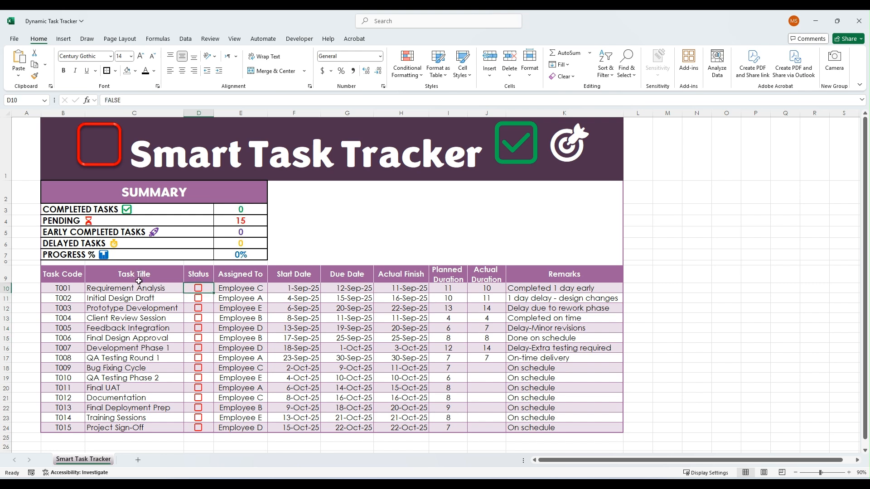
# Add a formula-based conditional formatting rule to task titles C10:C24 using =D10=TRUE with strikethrough font.
pyautogui.moveTo(138, 287); pyautogui.dragTo(141, 426)
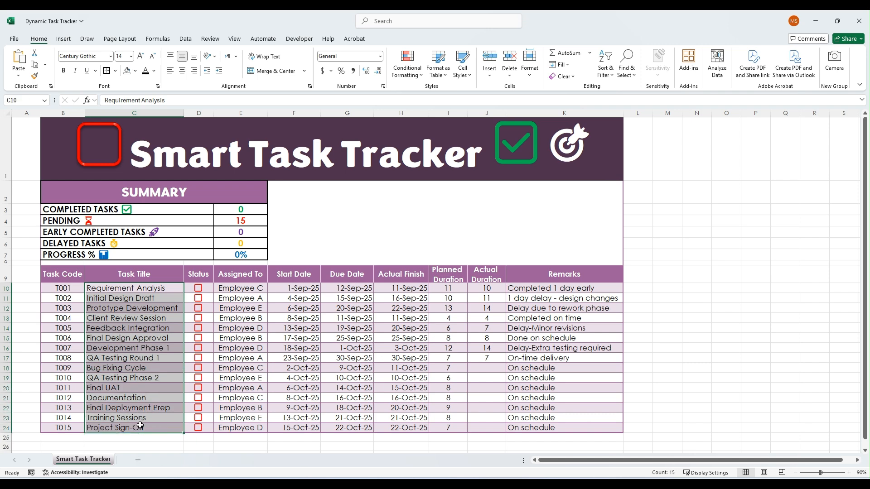
pyautogui.click(408, 68)
pyautogui.click(419, 187)
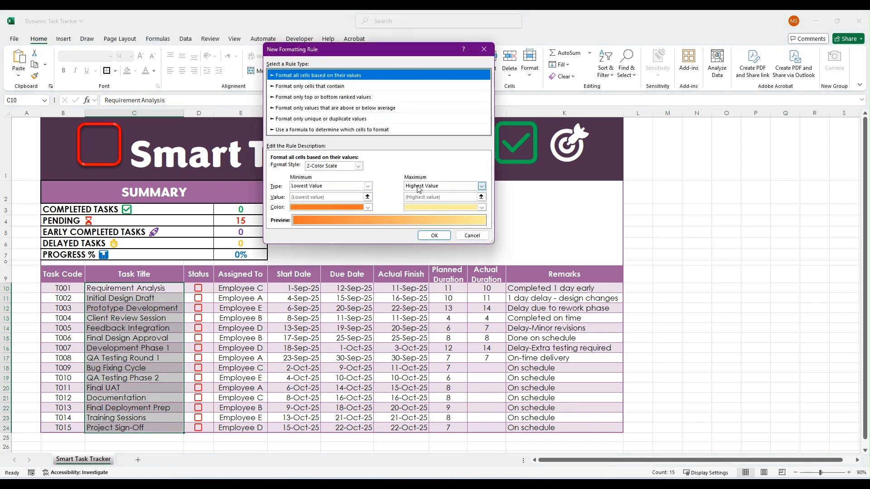
pyautogui.click(327, 130)
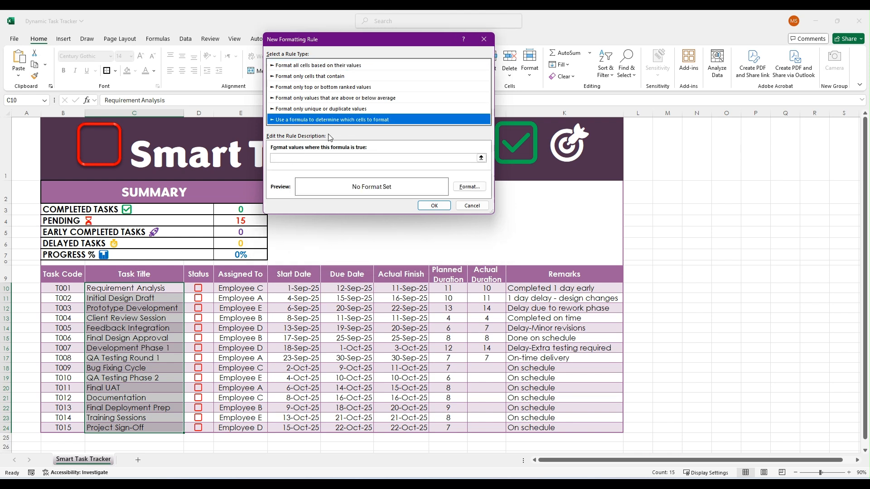
pyautogui.click(316, 159)
pyautogui.write('=')
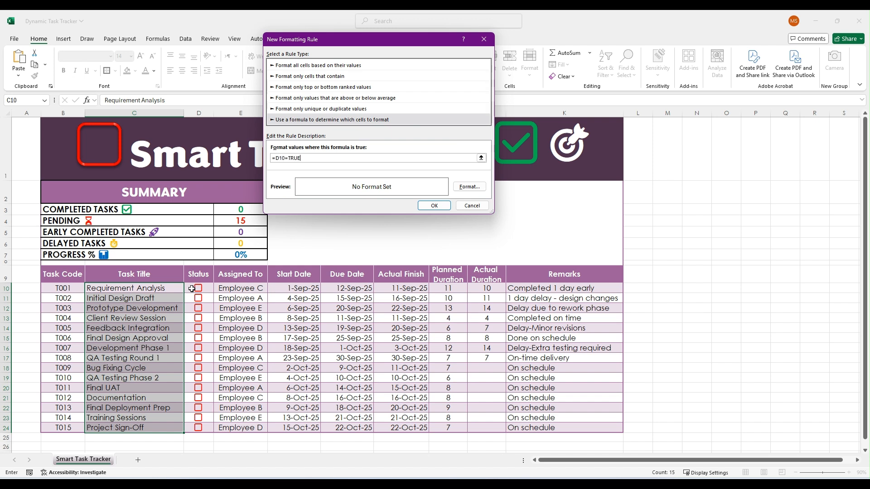
pyautogui.click(468, 188)
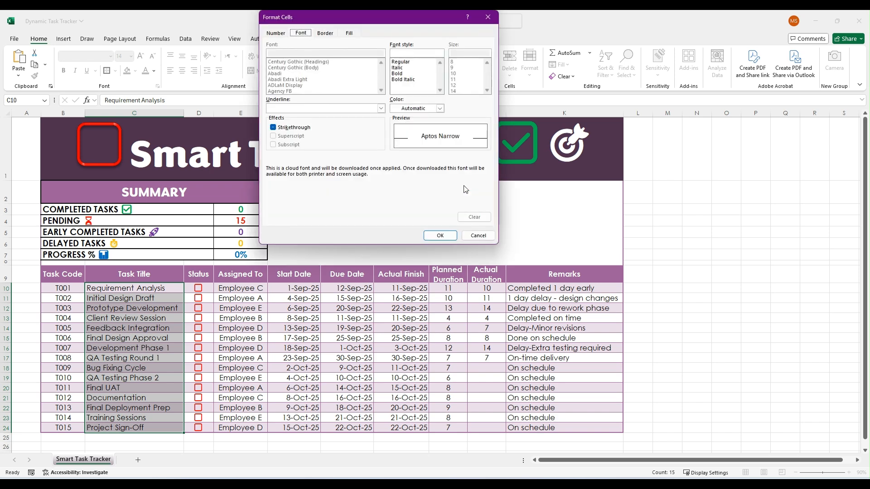
pyautogui.click(274, 127)
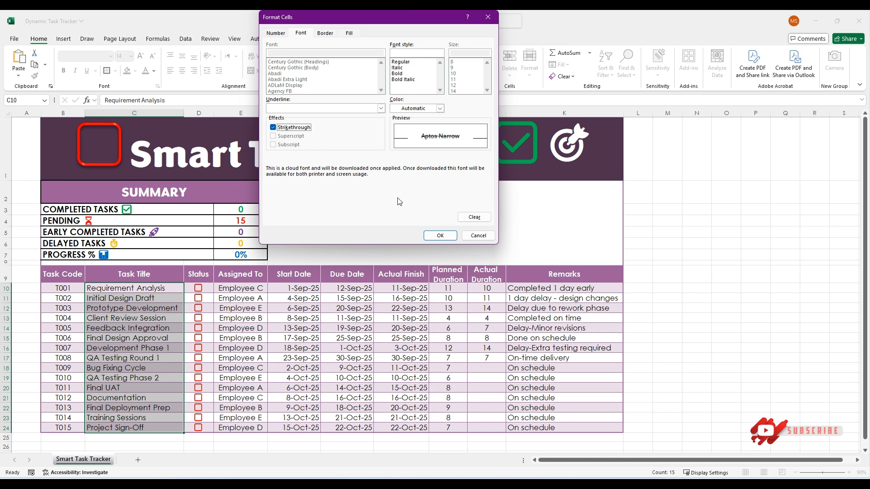
pyautogui.click(434, 236)
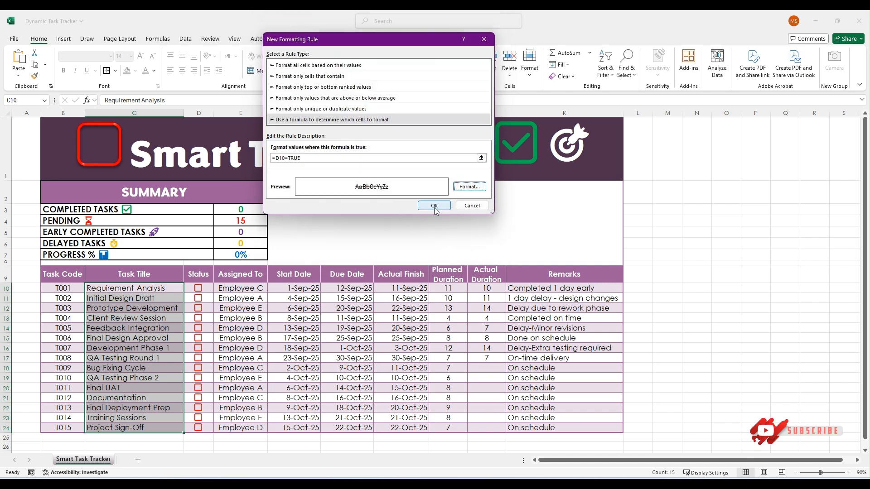
pyautogui.click(434, 206)
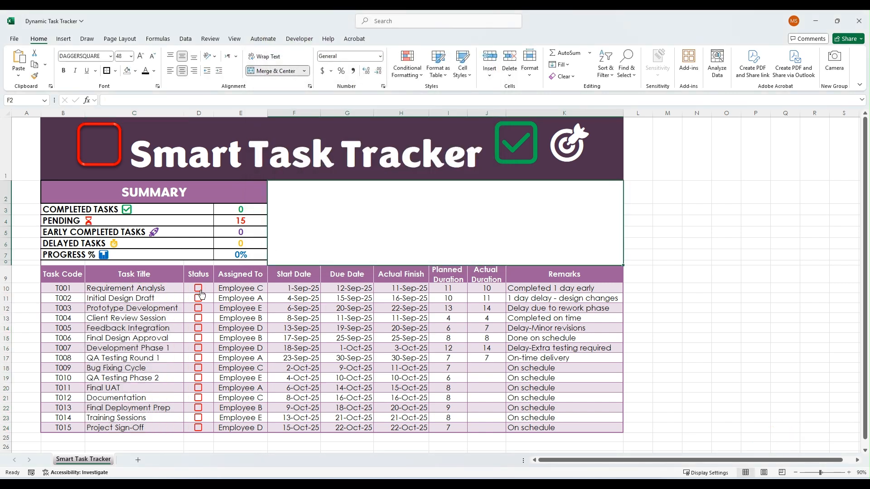
# Tick the status checkboxes of tasks T001, T004 and T007 and check the formatting of their task titles.
pyautogui.click(200, 290)
pyautogui.click(198, 318)
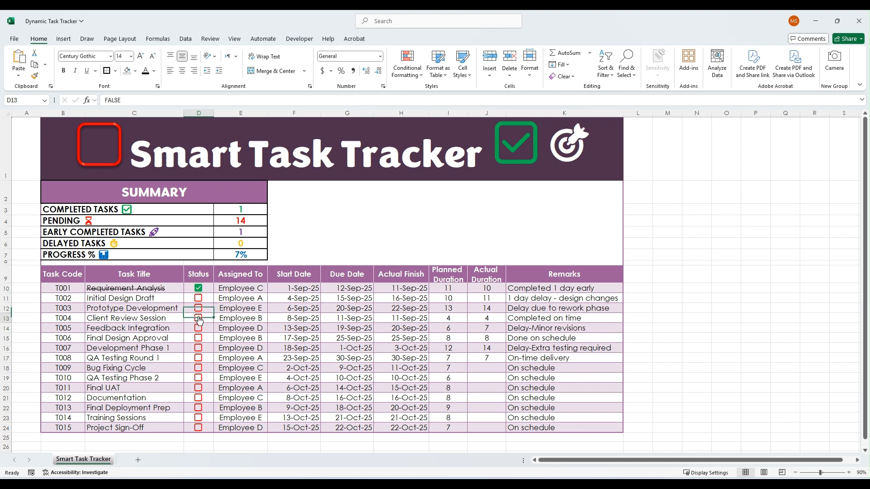
pyautogui.click(198, 348)
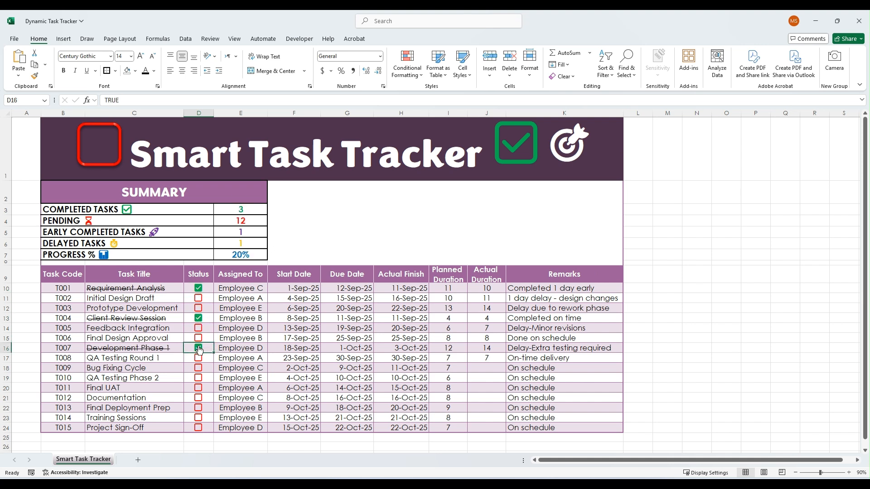
pyautogui.click(159, 347)
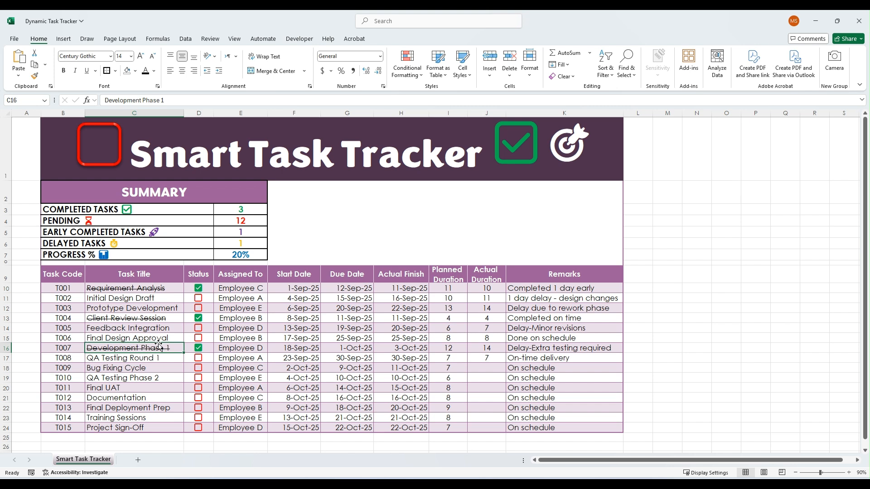
pyautogui.click(157, 319)
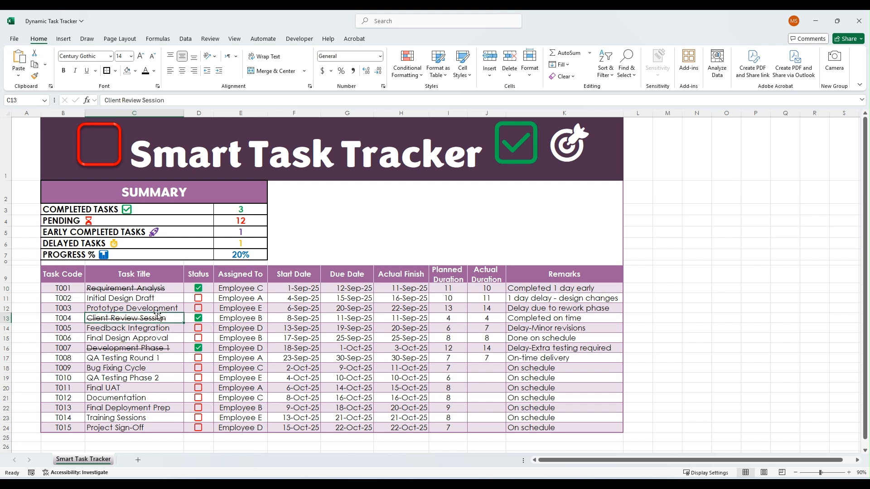
pyautogui.click(153, 289)
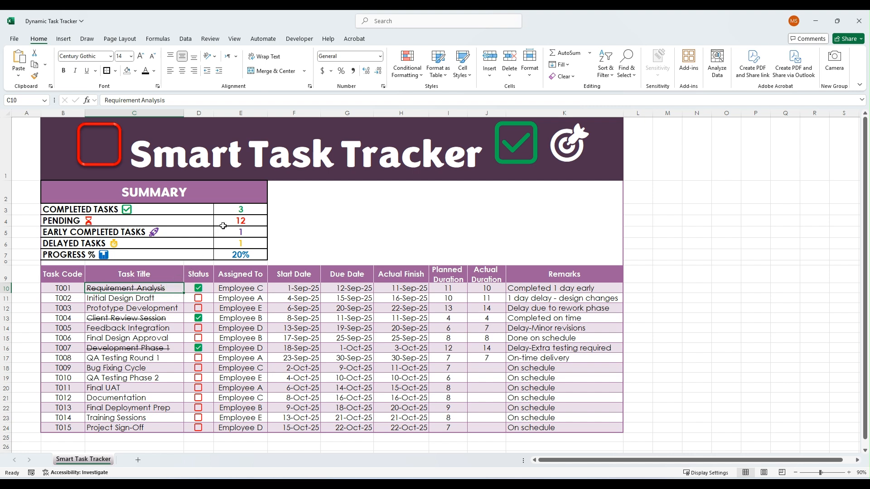
# Insert a doughnut chart from the completed and pending rows B3:E4 of the summary and switch its rows and columns.
pyautogui.moveTo(72, 207); pyautogui.dragTo(233, 218)
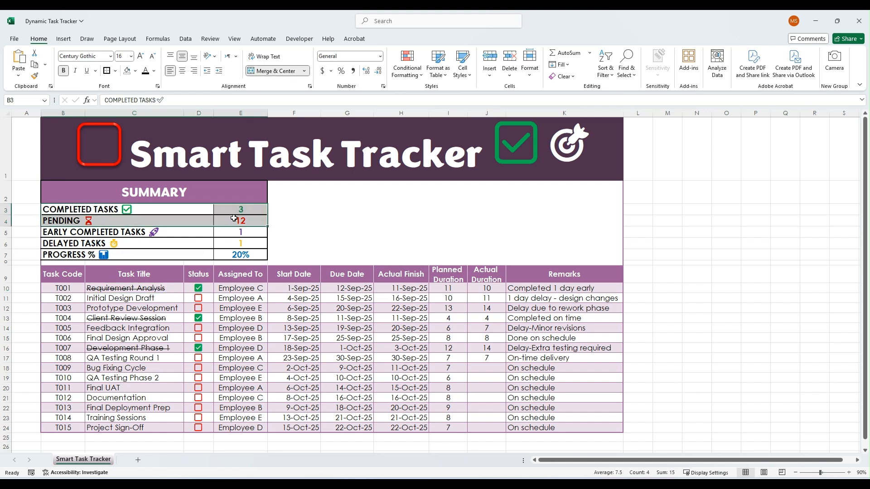
pyautogui.click(64, 39)
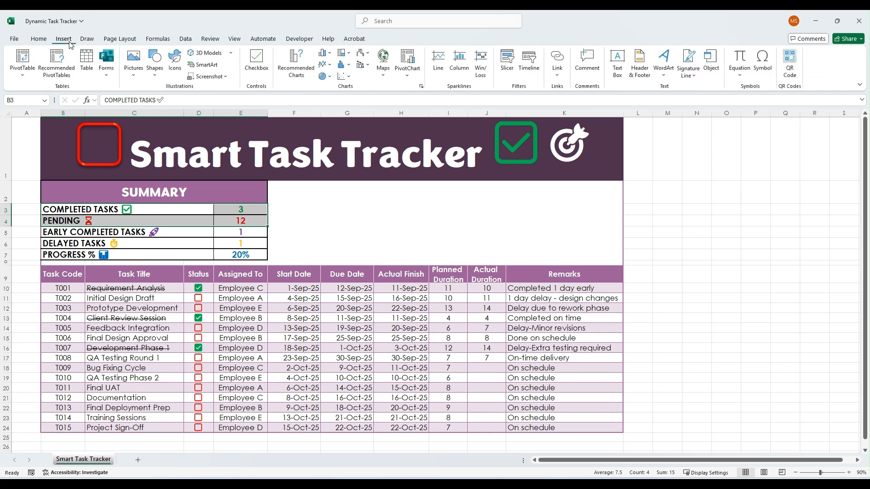
pyautogui.click(325, 77)
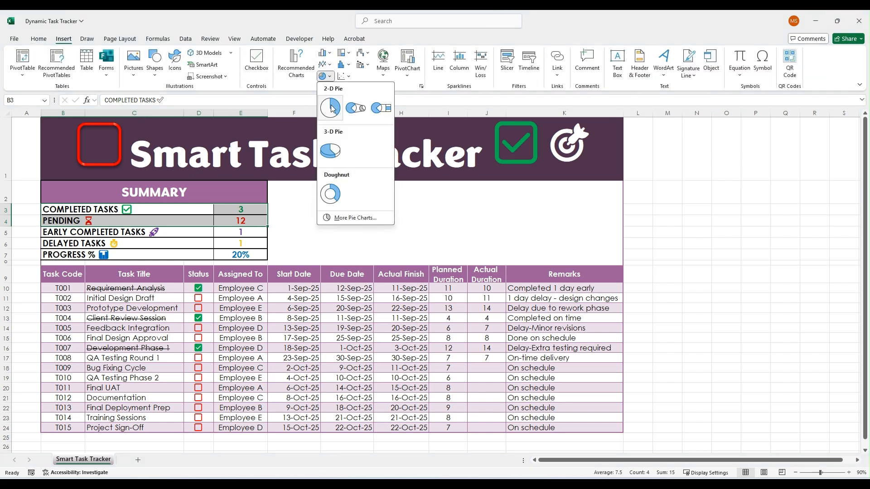
pyautogui.click(329, 190)
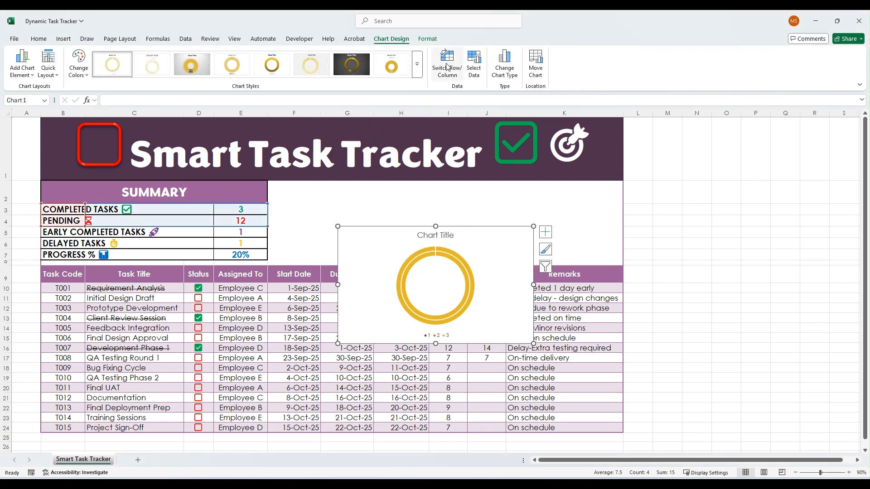
pyautogui.click(445, 69)
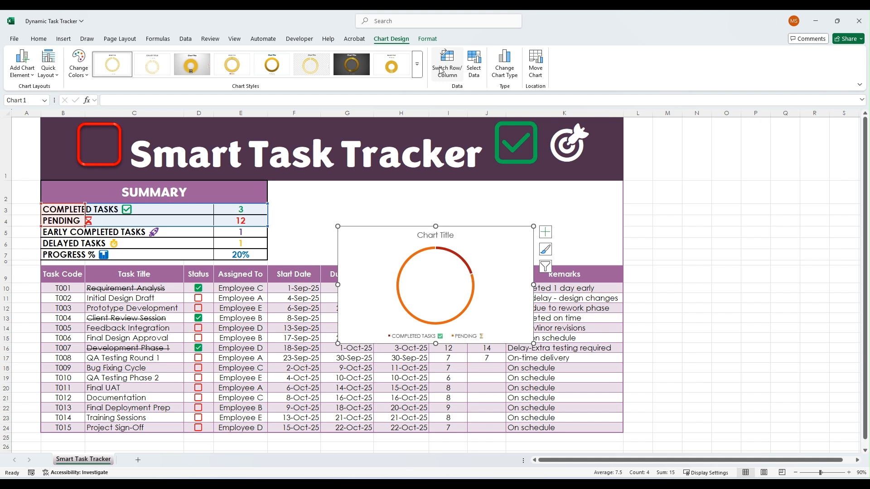
# Apply the dark grey chart style to the doughnut chart and delete its title and legend.
pyautogui.click(363, 69)
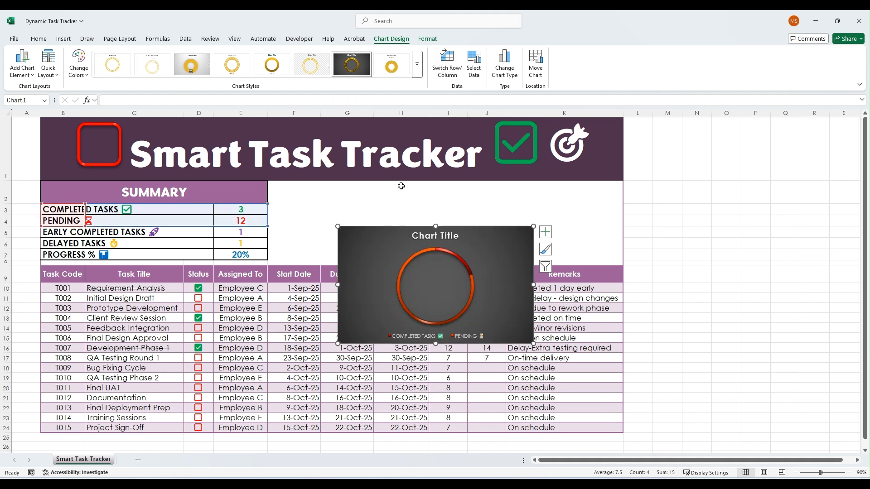
pyautogui.click(426, 236)
pyautogui.press('Delete')
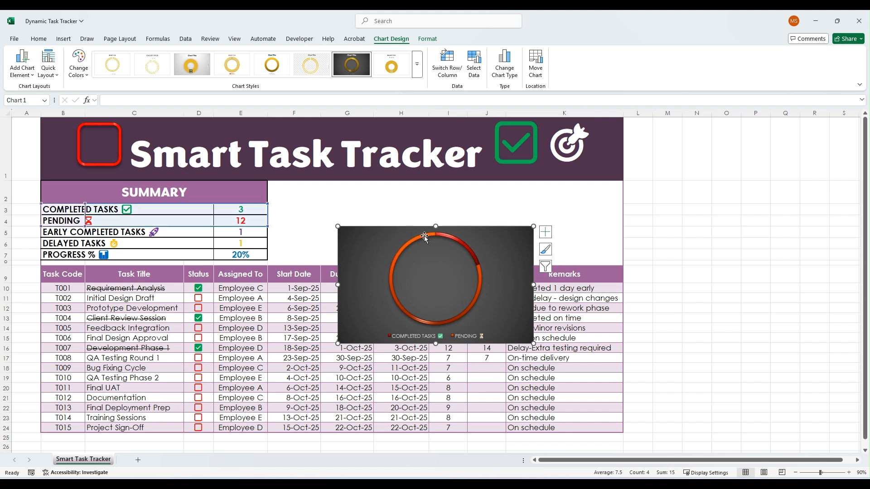
pyautogui.click(420, 337)
pyautogui.press('Delete')
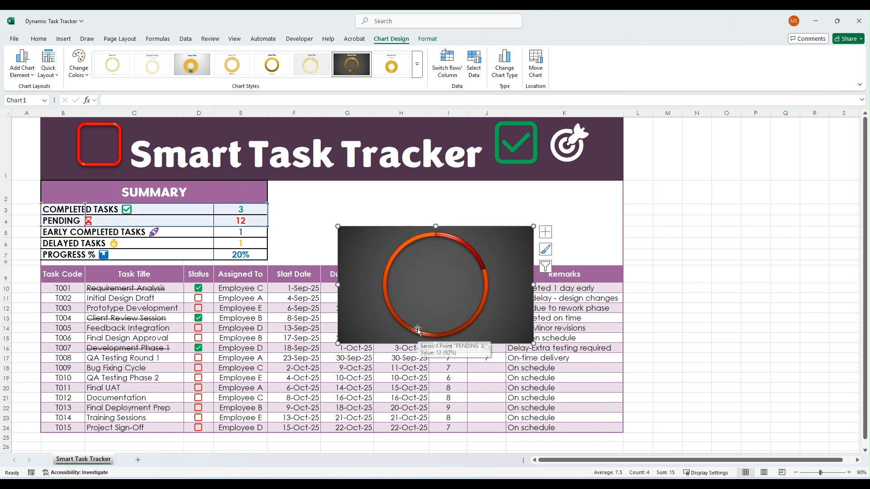
# Set the doughnut chart's hole size to 0% in the series options.
pyautogui.doubleClick(413, 240)
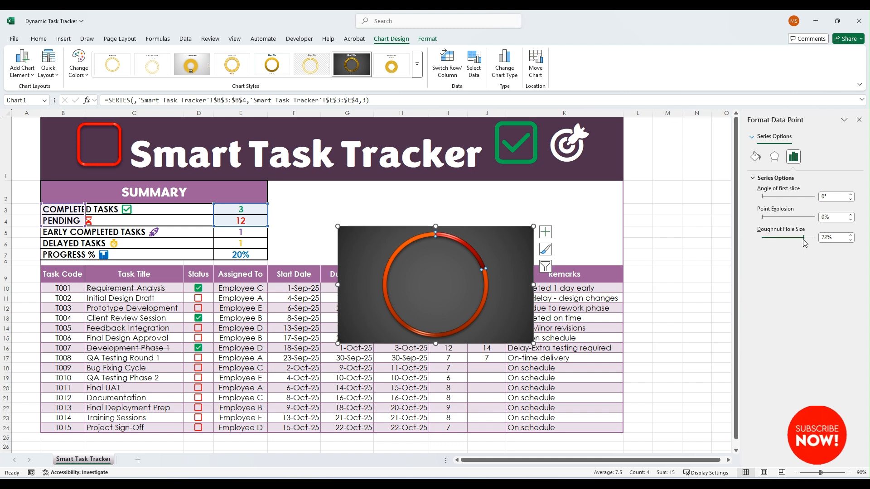
pyautogui.moveTo(806, 242); pyautogui.dragTo(762, 245)
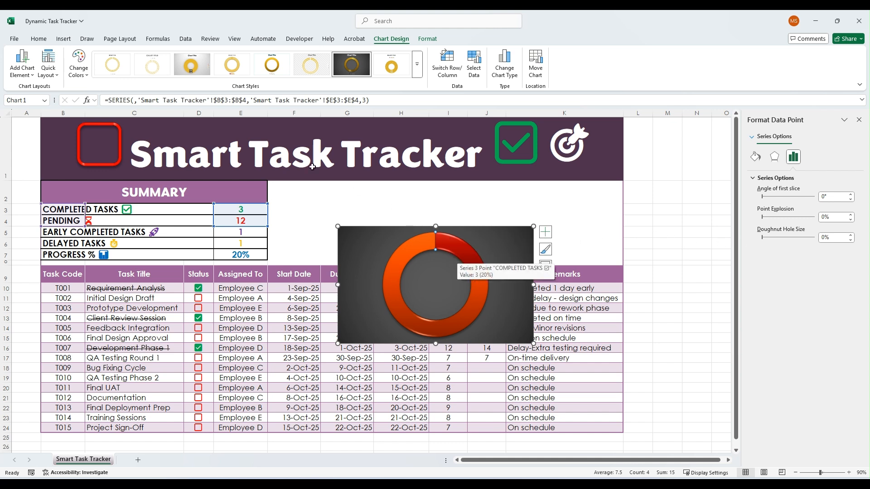
# Recolour the doughnut chart with the monochromatic purple palette that runs from dark to light.
pyautogui.click(83, 72)
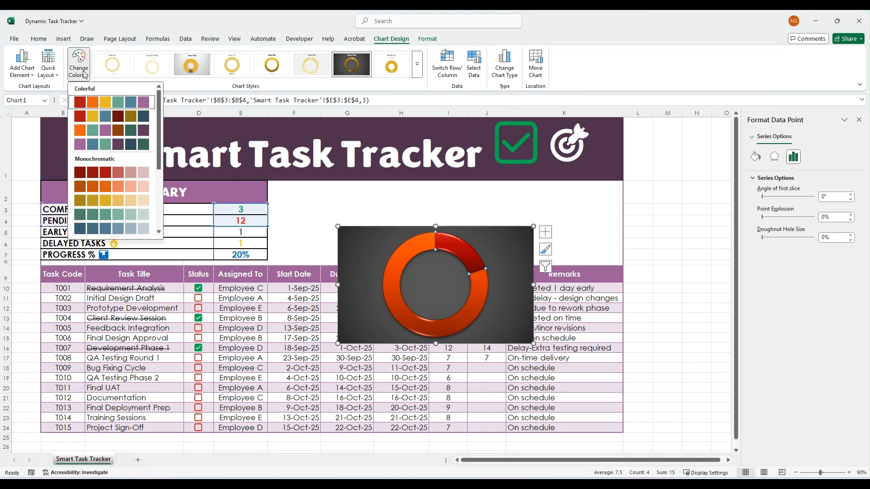
pyautogui.scroll(-3, 161, 117)
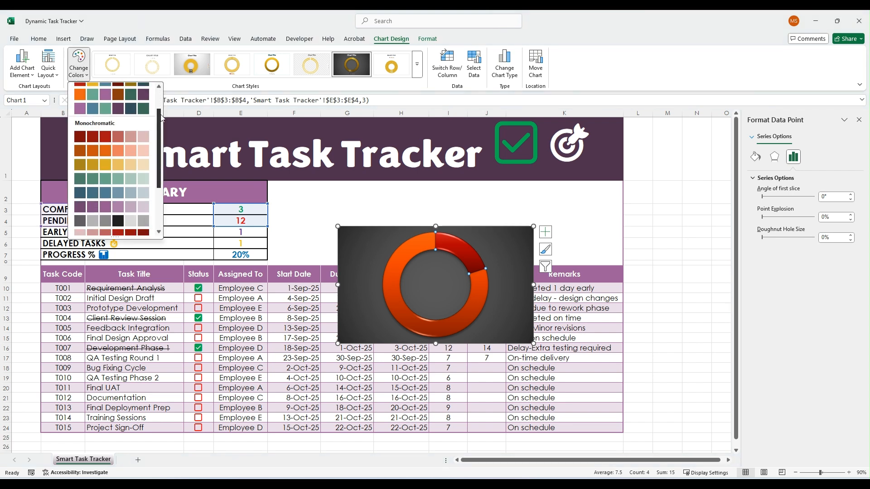
pyautogui.moveTo(161, 115); pyautogui.dragTo(162, 150)
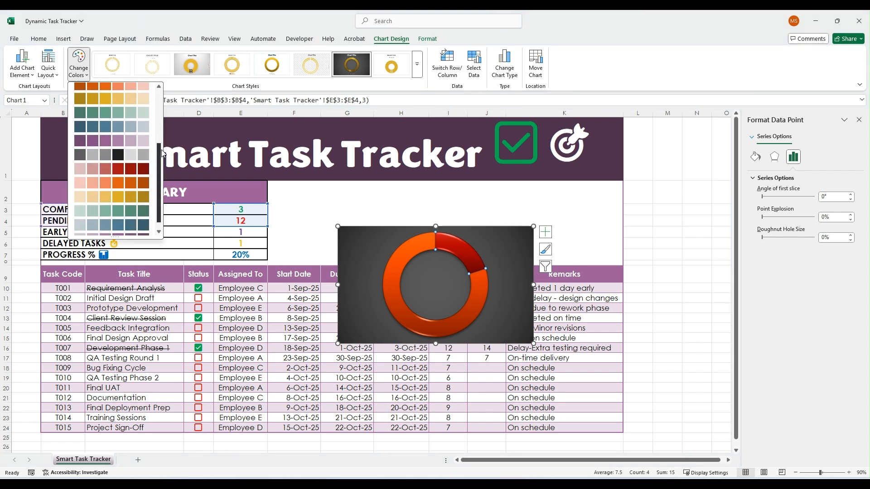
pyautogui.click(79, 141)
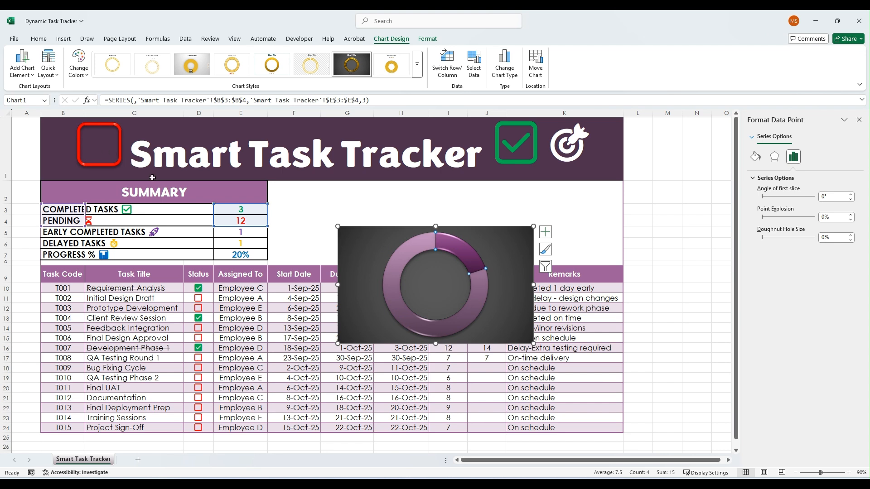
# Give the chart area a gradient fill using a medium purple preset, linear type, with a downward direction at 90°.
pyautogui.click(361, 239)
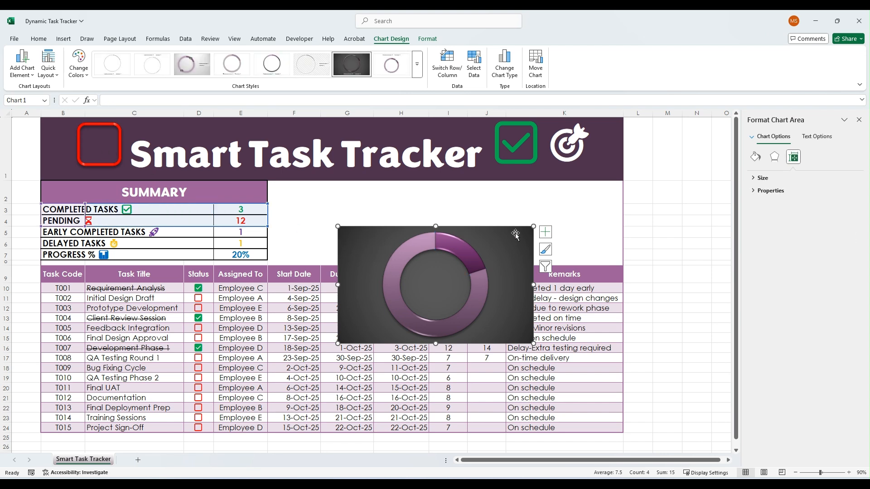
pyautogui.click(755, 157)
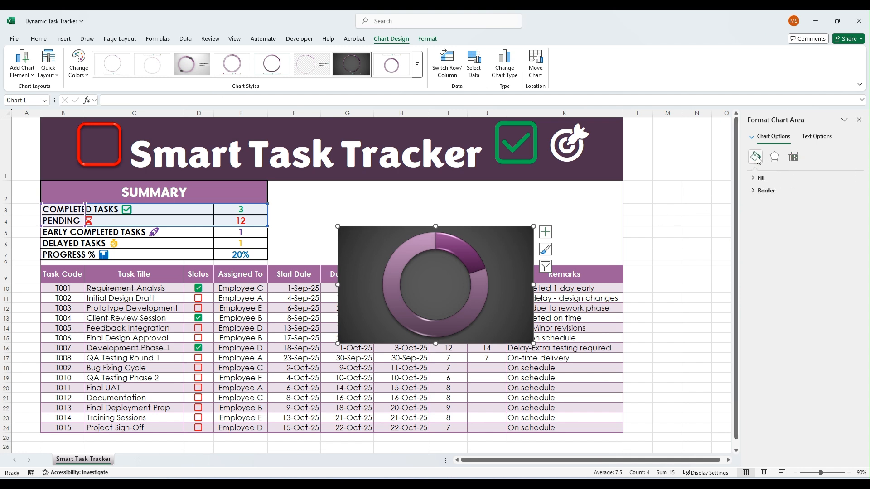
pyautogui.click(760, 178)
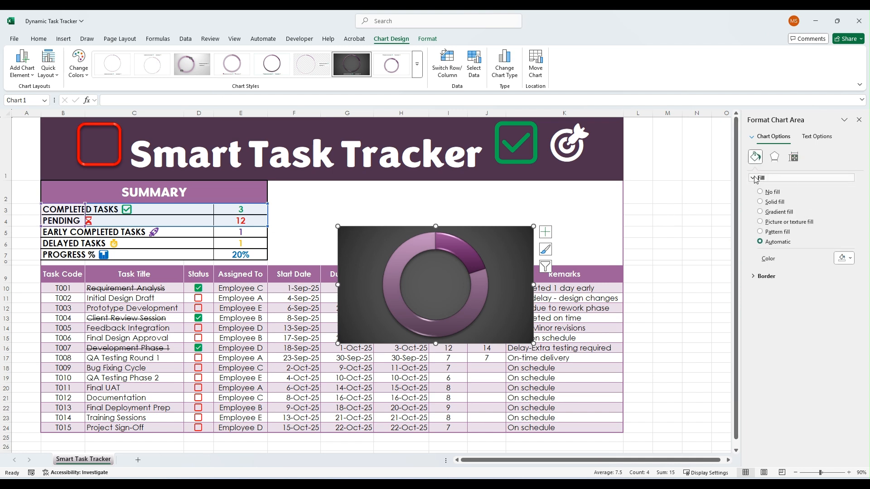
pyautogui.click(760, 211)
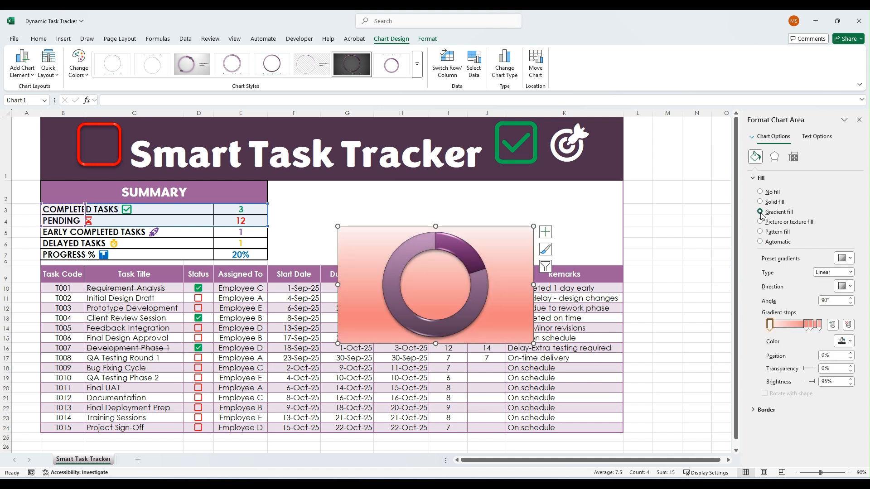
pyautogui.click(851, 259)
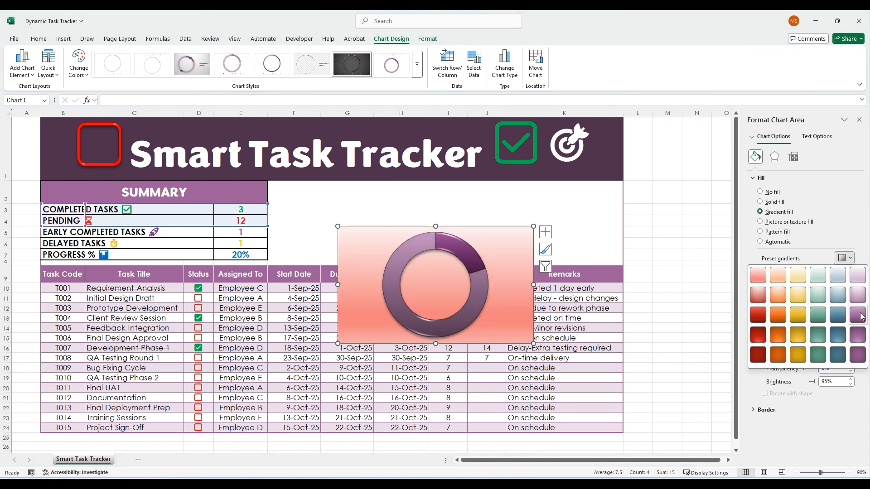
pyautogui.click(861, 316)
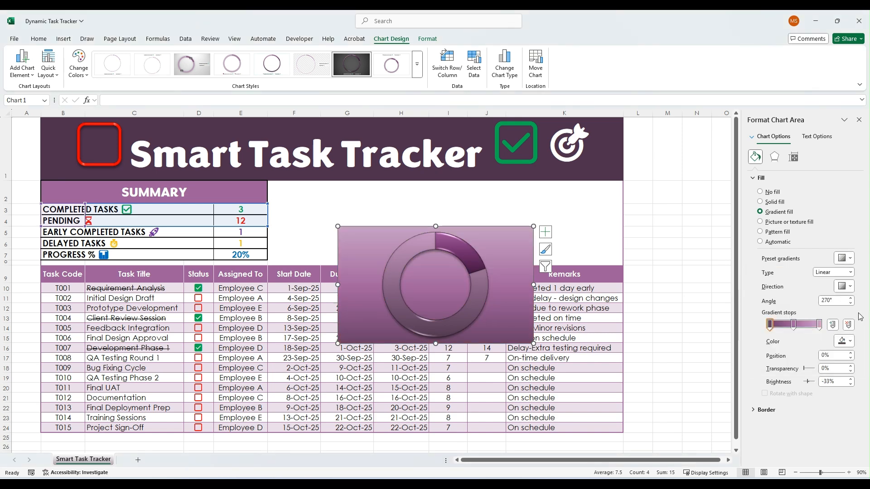
pyautogui.click(852, 286)
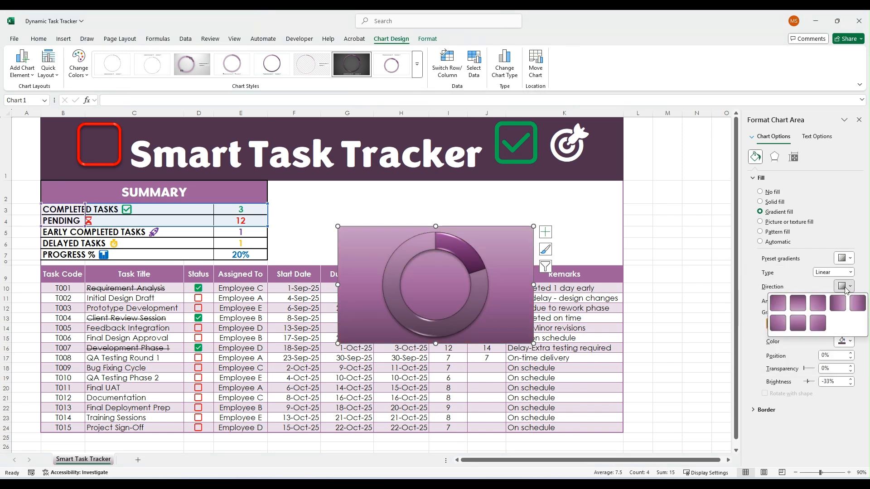
pyautogui.click(797, 303)
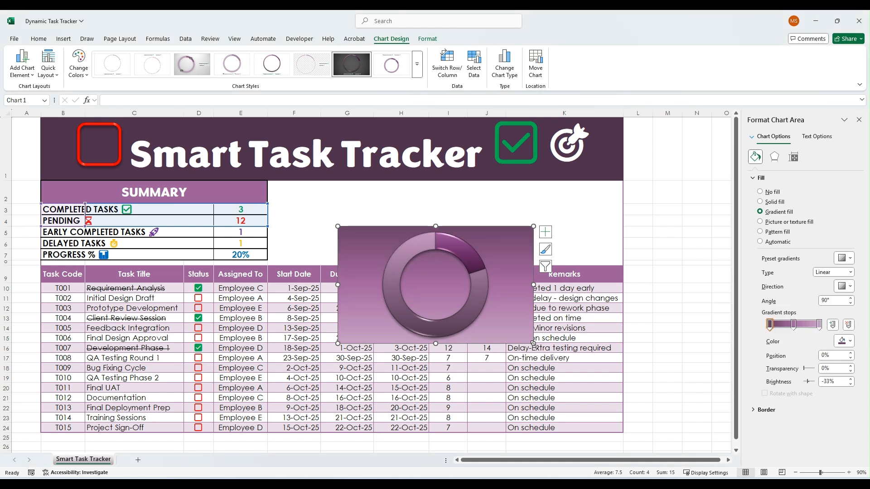
# Shrink the doughnut chart and fit it over columns J and K, between the title banner and the task table.
pyautogui.moveTo(533, 343); pyautogui.dragTo(476, 306)
pyautogui.moveTo(379, 230); pyautogui.dragTo(526, 186)
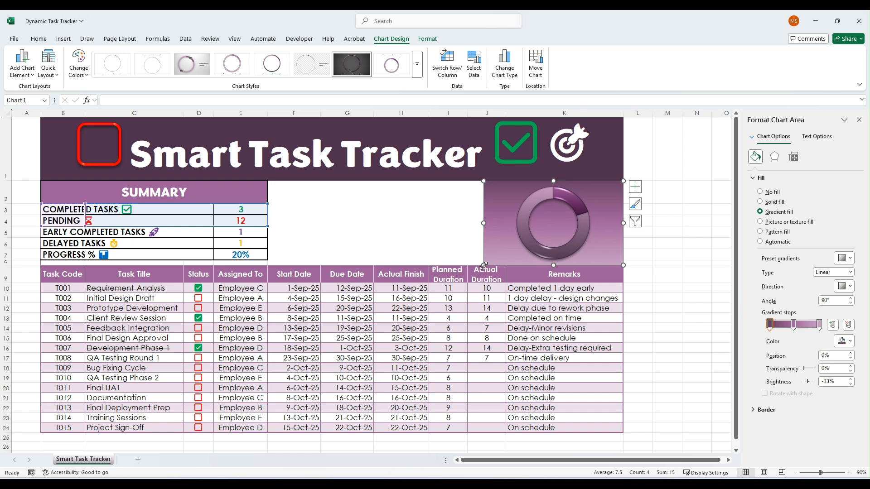
# Insert a WordArt text in the chart, link it to the progress percentage in cell E7 and centre it in the doughnut.
pyautogui.click(557, 227)
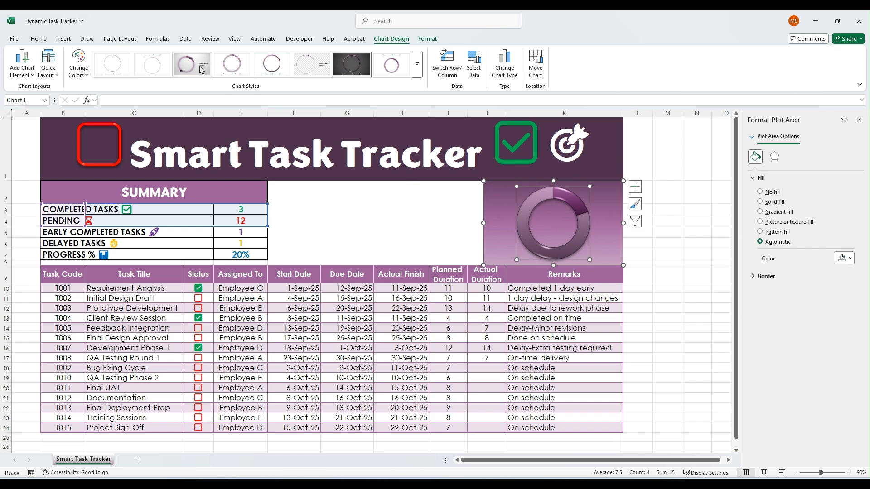
pyautogui.click(64, 41)
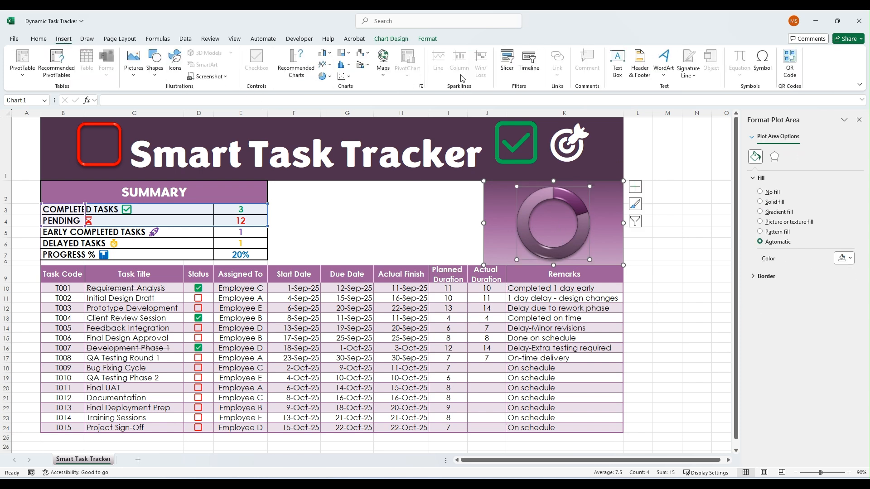
pyautogui.click(662, 76)
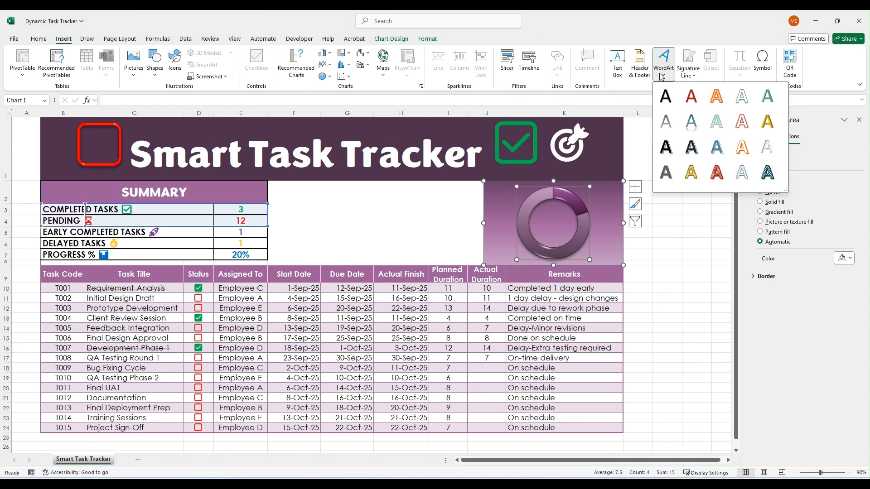
pyautogui.click(691, 121)
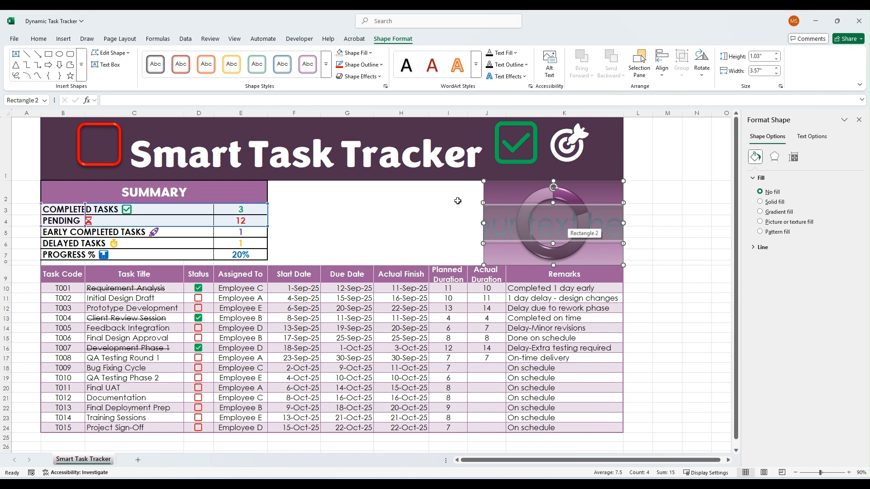
pyautogui.click(123, 101)
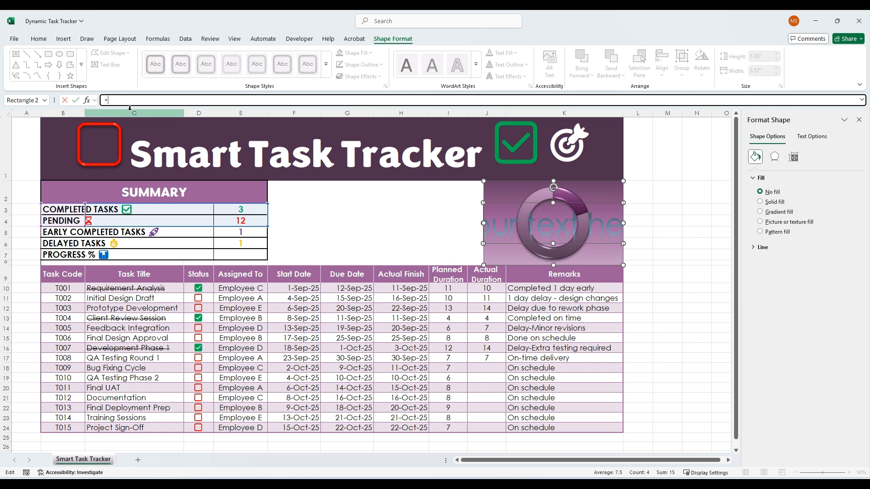
pyautogui.click(234, 254)
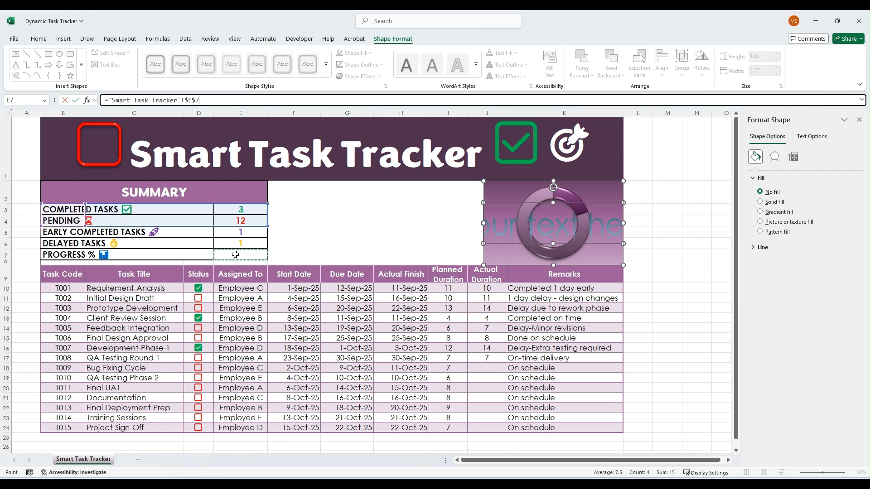
pyautogui.press('Return')
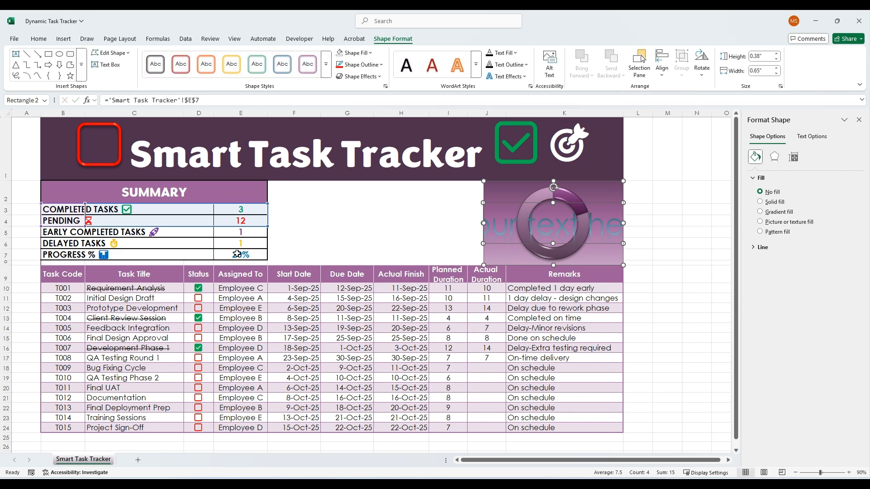
pyautogui.moveTo(551, 231); pyautogui.dragTo(549, 233)
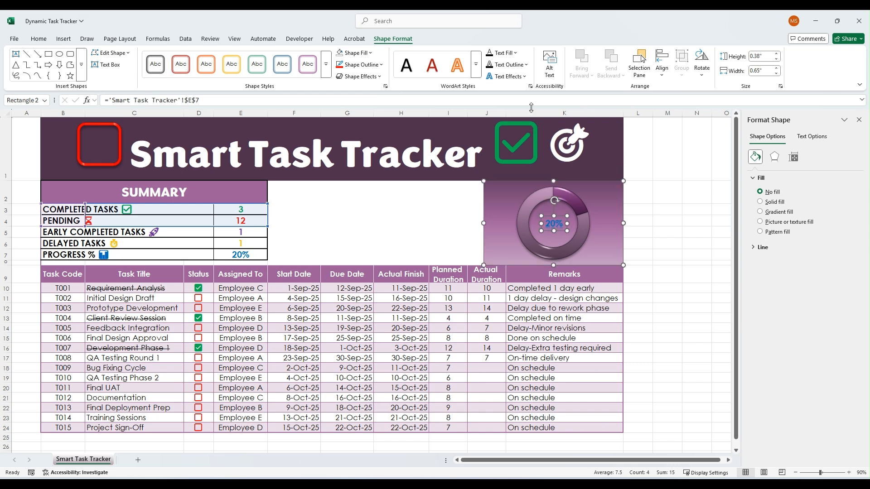
# Set the percentage label in the doughnut to a white text fill and font size 24.
pyautogui.click(517, 53)
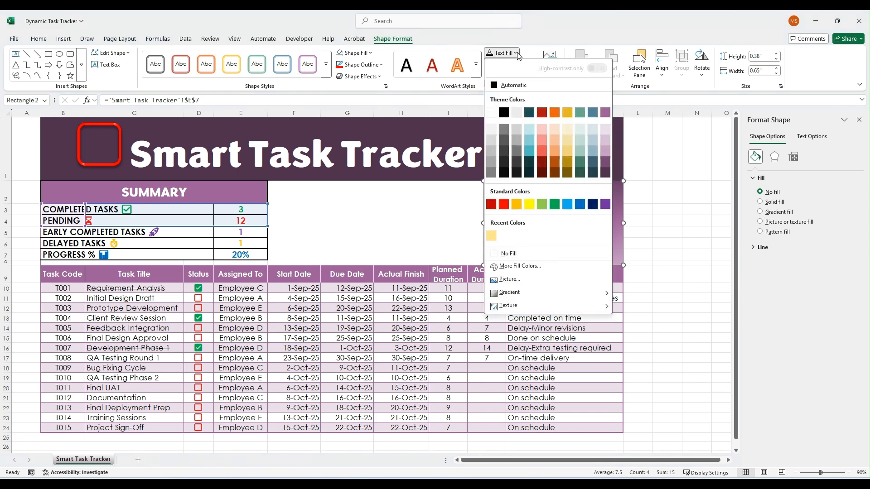
pyautogui.click(491, 112)
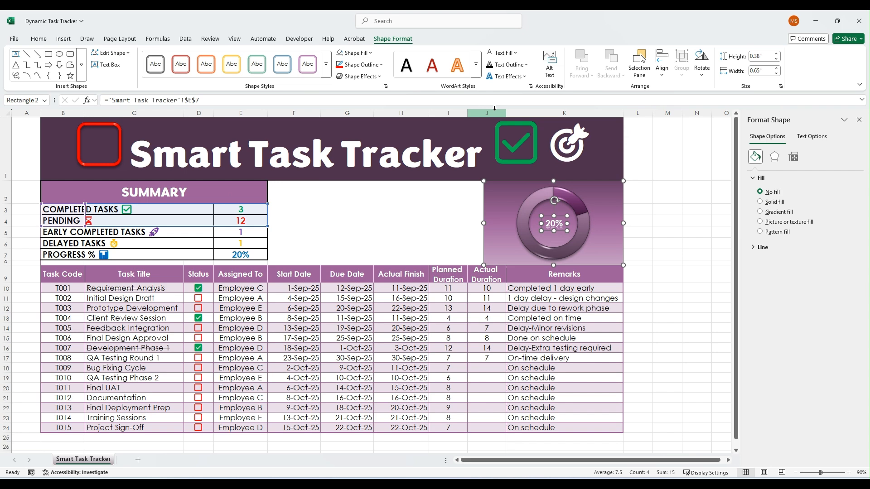
pyautogui.click(39, 39)
pyautogui.click(140, 56)
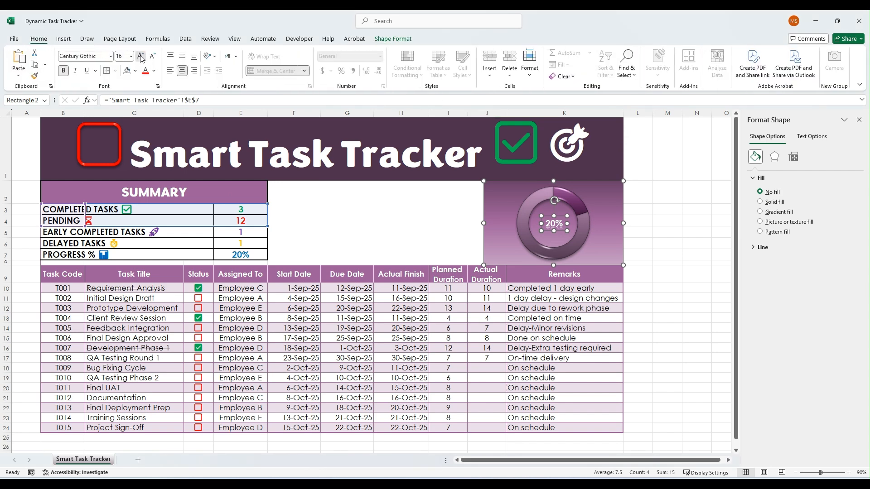
pyautogui.click(141, 56)
pyautogui.click(141, 56)
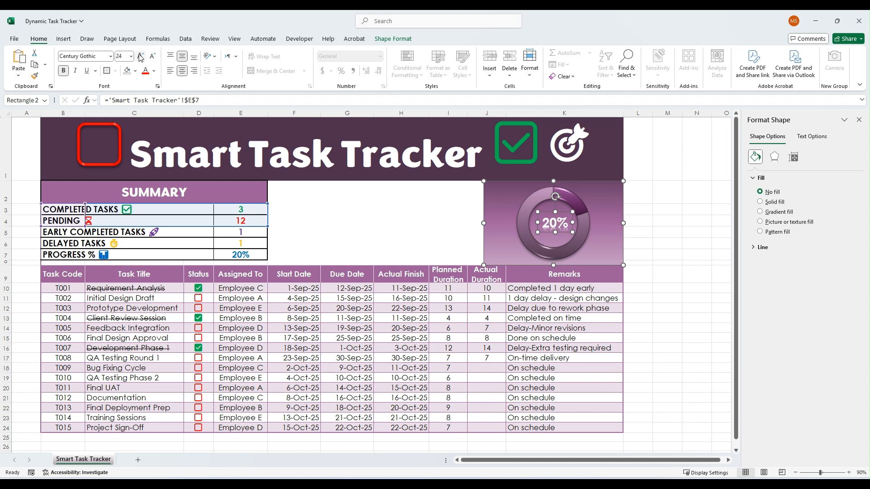
pyautogui.press('Escape')
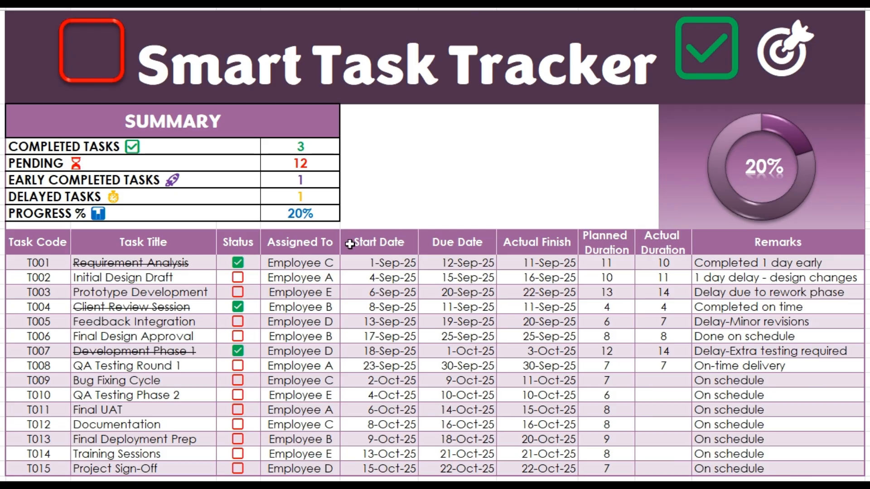
# Tick the status checkboxes of T002, T003, T005, T006 and T008 through T015 to test the summary and progress chart.
pyautogui.click(238, 278)
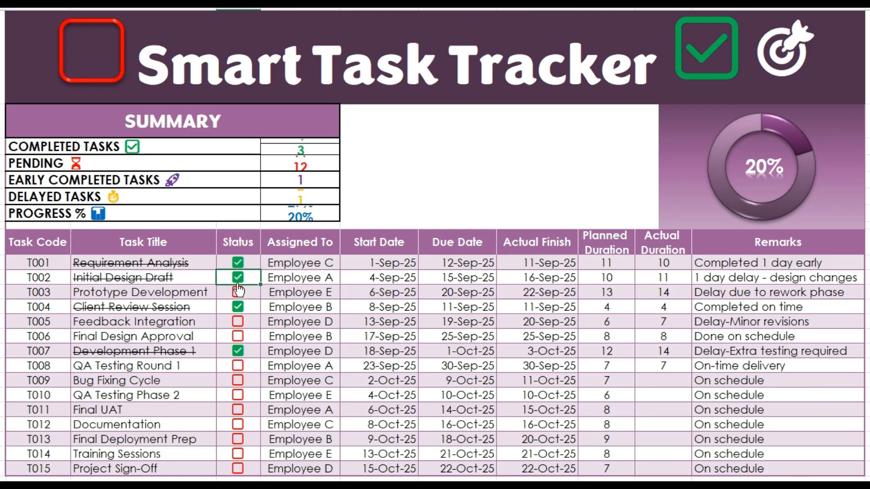
pyautogui.click(237, 292)
pyautogui.click(237, 322)
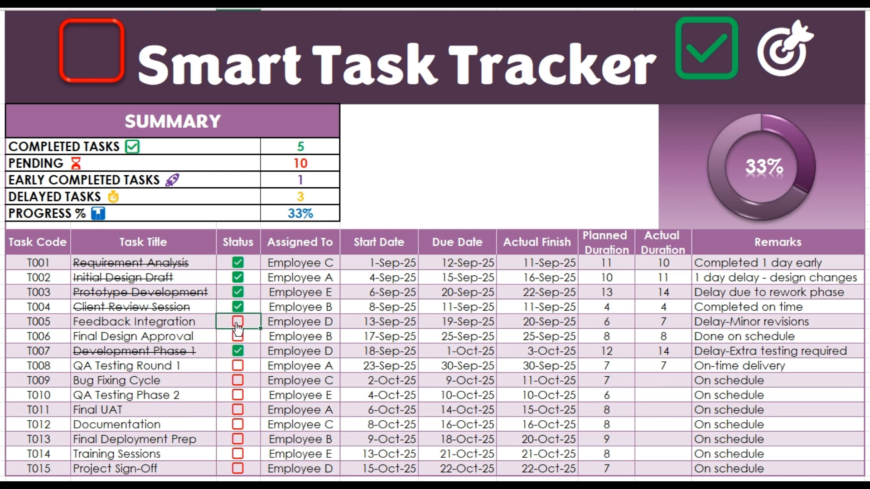
pyautogui.click(237, 336)
pyautogui.click(238, 366)
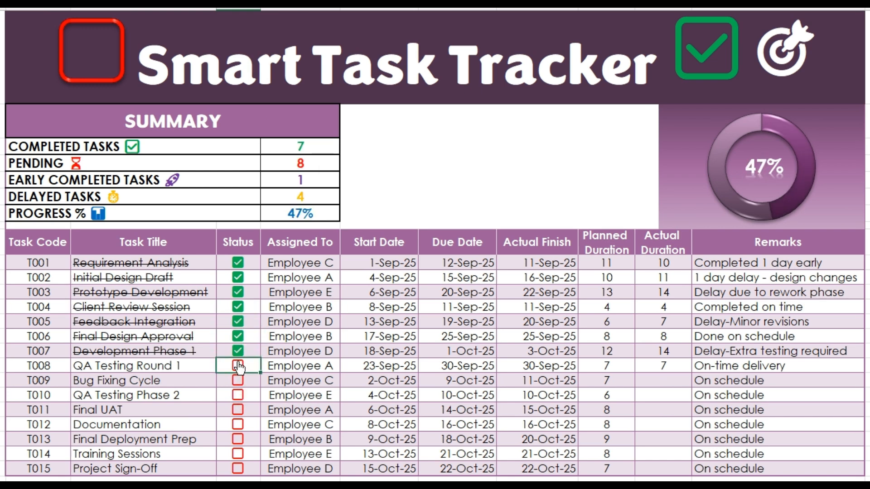
pyautogui.click(237, 380)
pyautogui.click(238, 395)
pyautogui.click(237, 410)
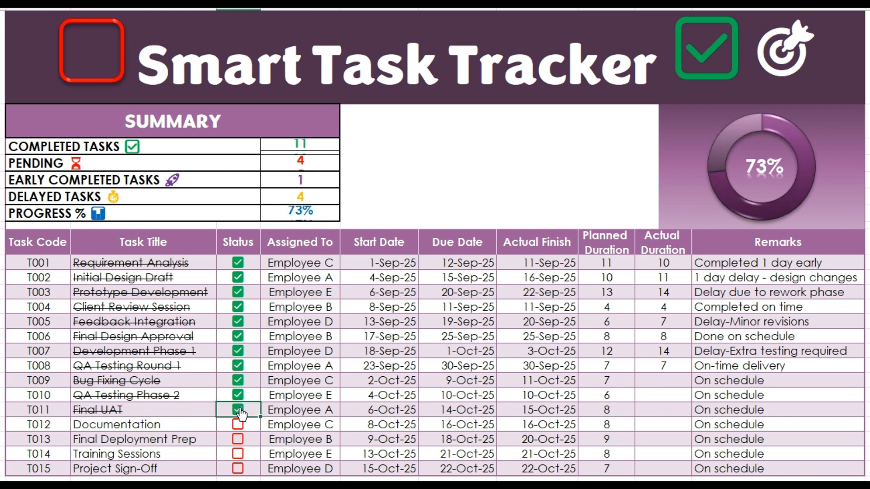
pyautogui.click(238, 424)
pyautogui.click(237, 439)
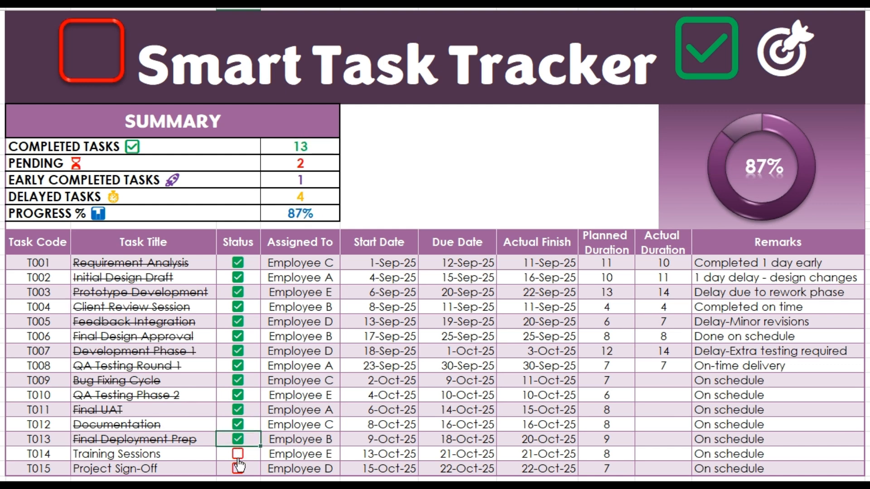
pyautogui.click(237, 454)
pyautogui.click(237, 468)
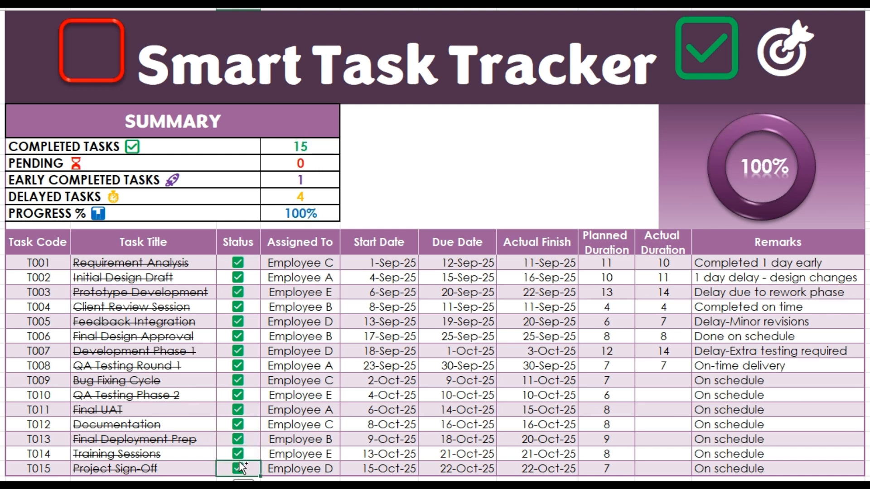
# Untick the status checkboxes from T015 up to T010 to test that the summary and chart update.
pyautogui.press('space')
pyautogui.press('Up')
pyautogui.press('space')
pyautogui.press('Up')
pyautogui.press('space')
pyautogui.press('Up')
pyautogui.press('space')
pyautogui.press('Up')
pyautogui.press('space')
pyautogui.press('Up')
pyautogui.press('space')
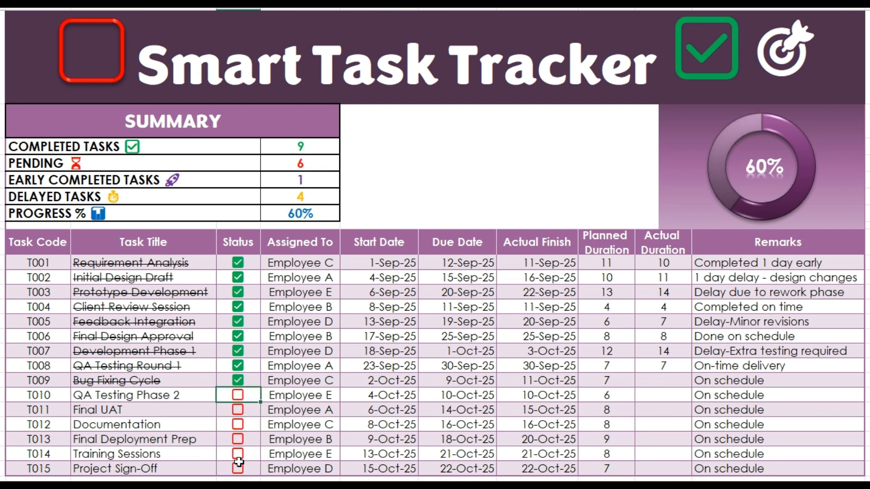